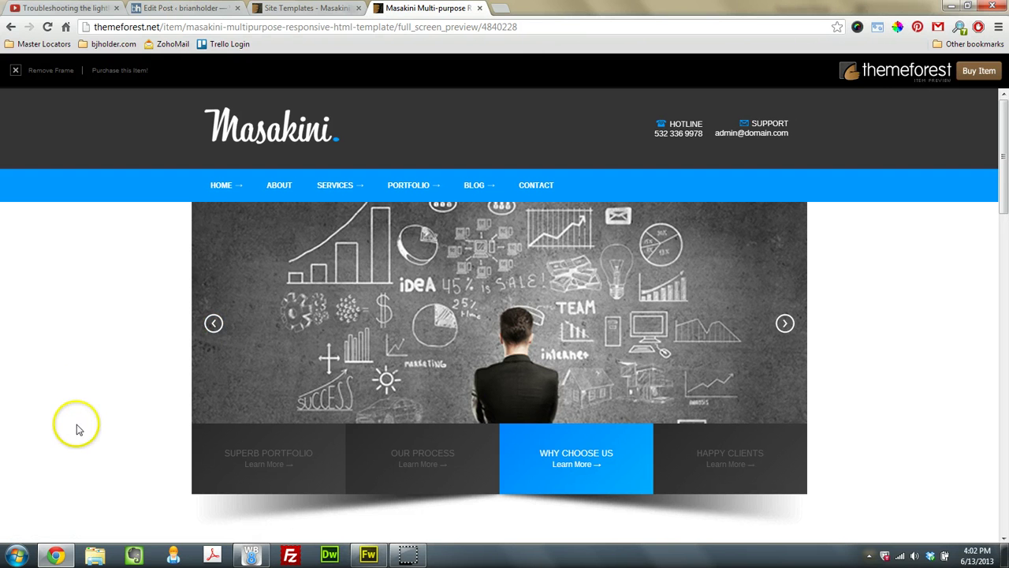
- Cycle through the Masakini slider's Superb Portfolio, Our Process, Why Choose Us and Happy Clients slides
{"action": "left_click", "coordinate": [284, 474]}
{"action": "left_click", "coordinate": [355, 441]}
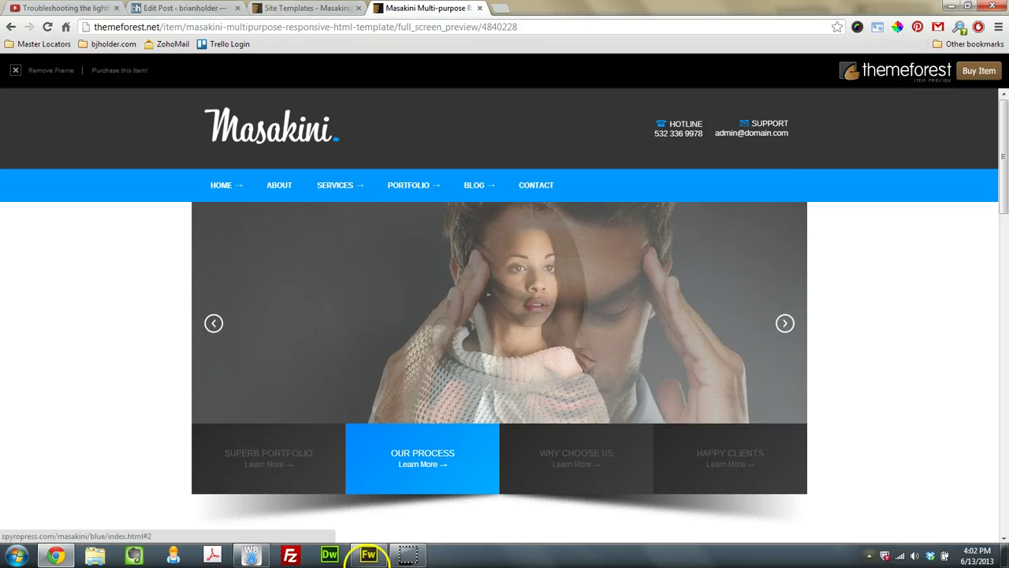
{"action": "left_click", "coordinate": [683, 444]}
{"action": "left_click", "coordinate": [318, 466]}
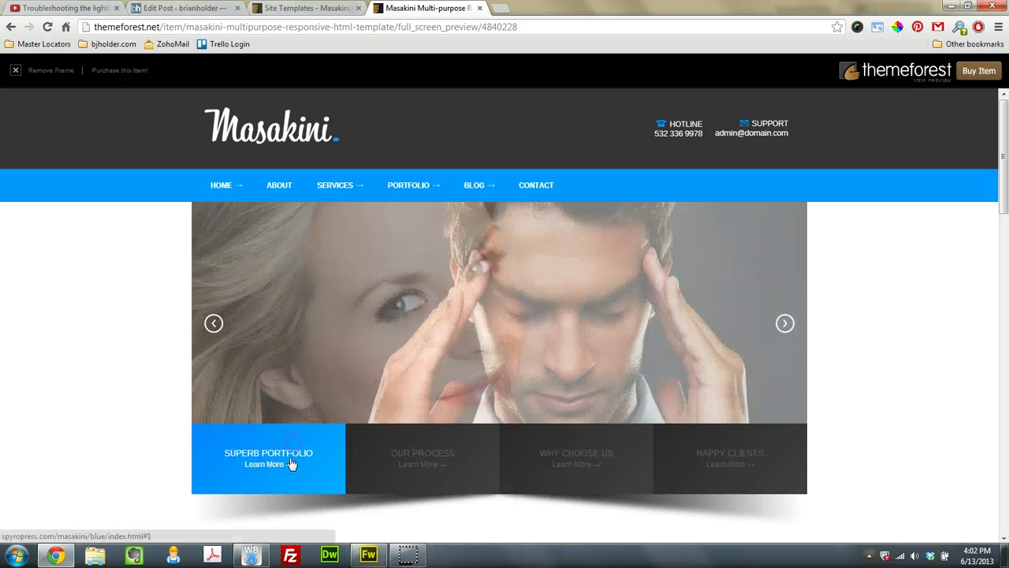
{"action": "left_click", "coordinate": [434, 454]}
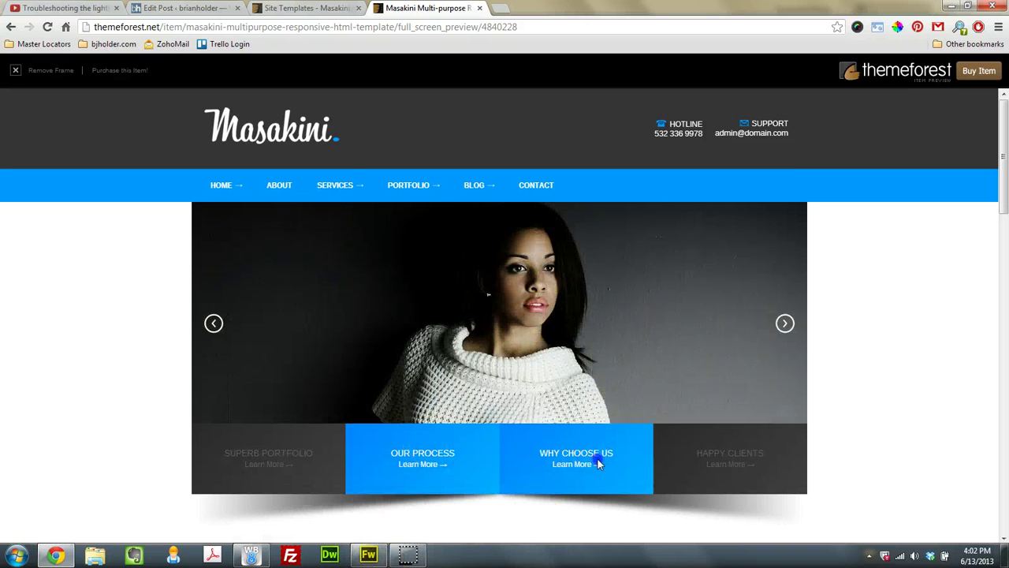
{"action": "left_click", "coordinate": [597, 463]}
{"action": "left_click", "coordinate": [282, 438]}
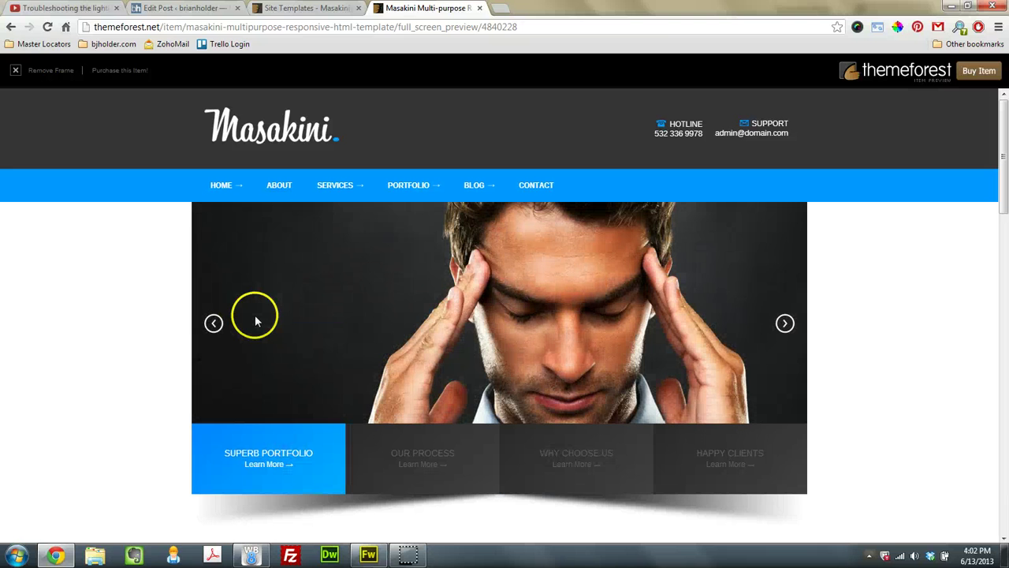
{"action": "left_click", "coordinate": [730, 469]}
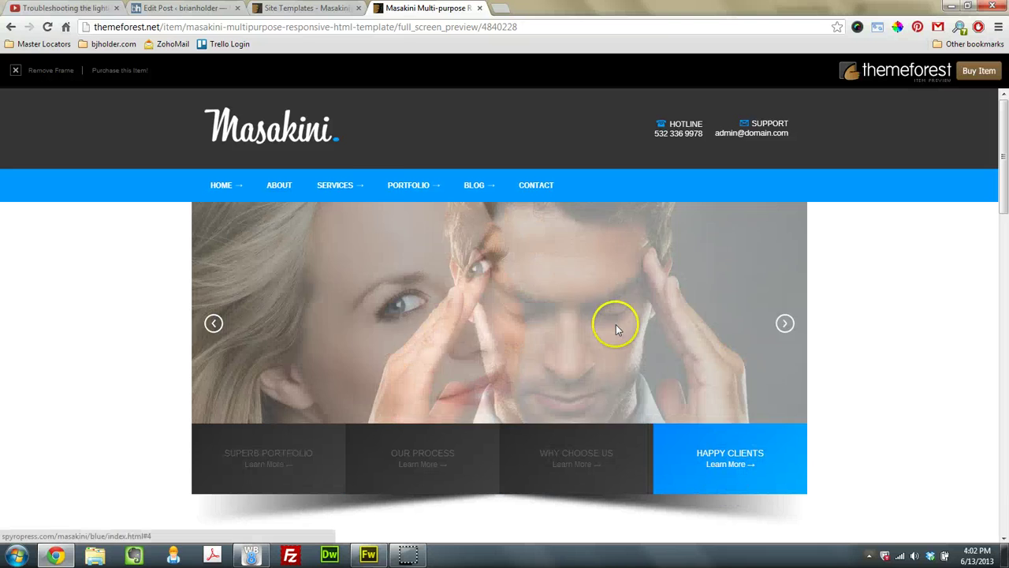
{"action": "left_click", "coordinate": [566, 470]}
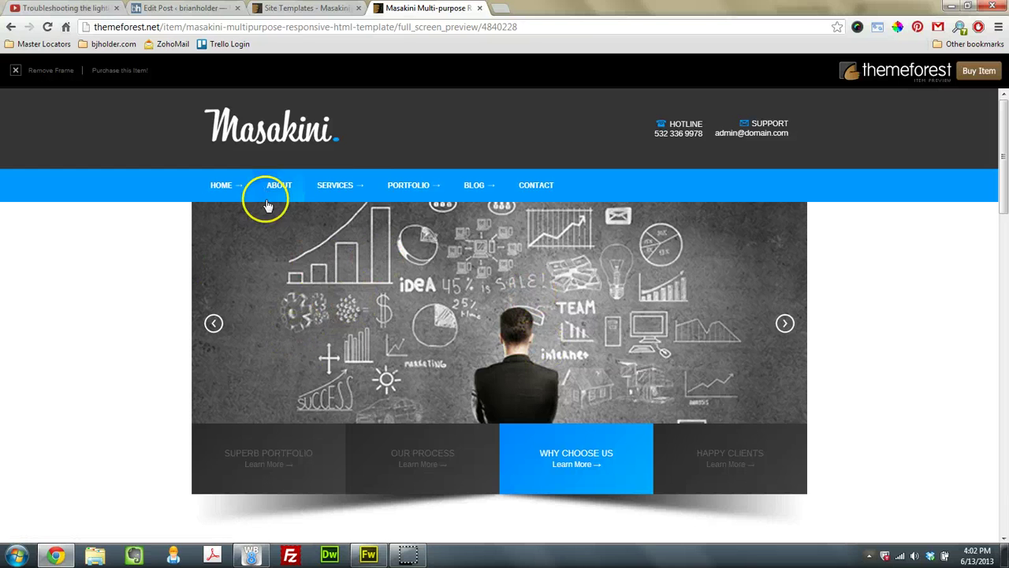
{"action": "left_click", "coordinate": [402, 453]}
{"action": "left_click", "coordinate": [263, 446]}
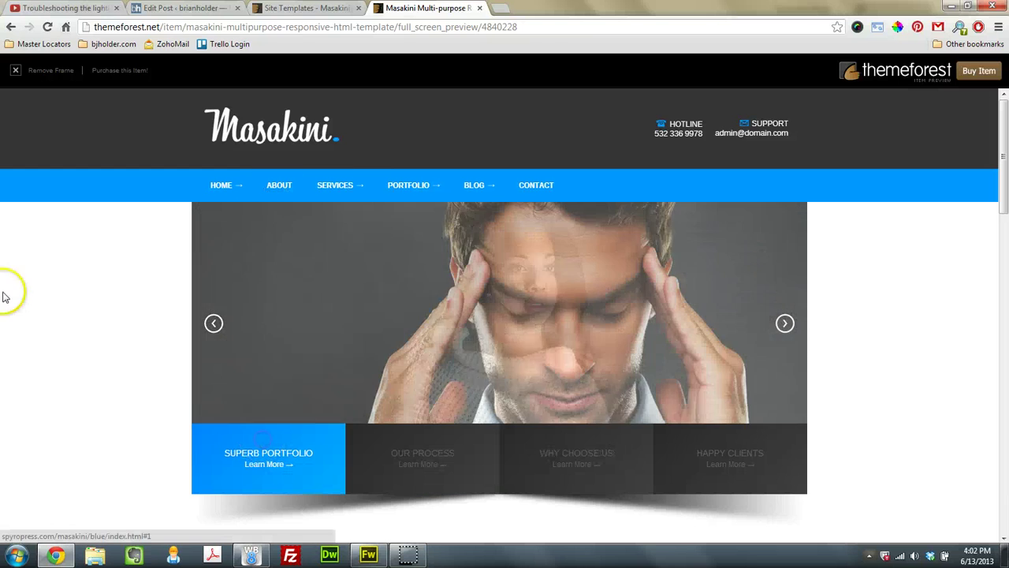
- Scroll the preview, then switch to the template's Site Templates item details page
{"action": "scroll", "coordinate": [45, 414], "scroll_direction": "down", "scroll_amount": 1}
{"action": "scroll", "coordinate": [45, 418], "scroll_direction": "up", "scroll_amount": 1}
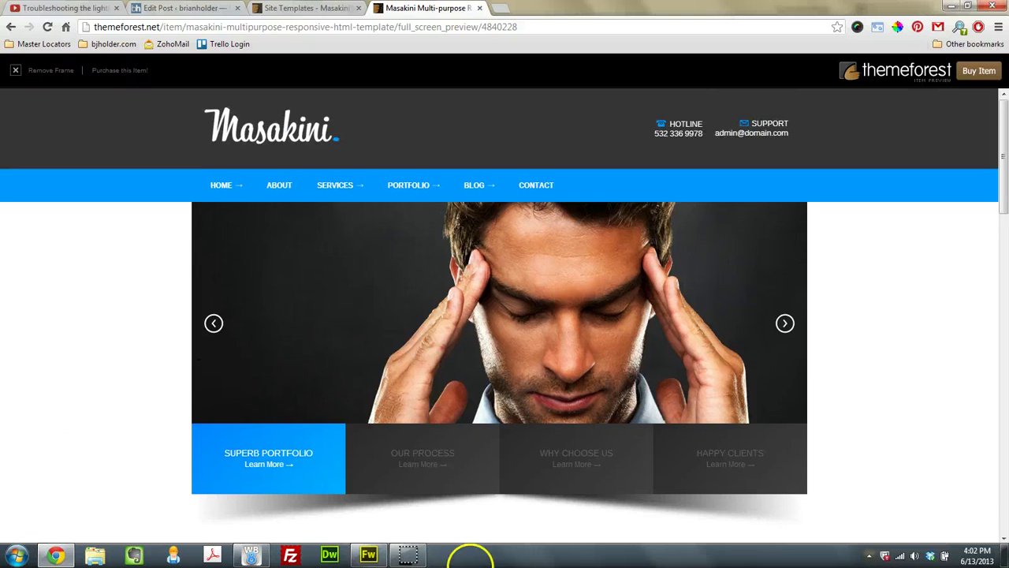
{"action": "left_click", "coordinate": [308, 7]}
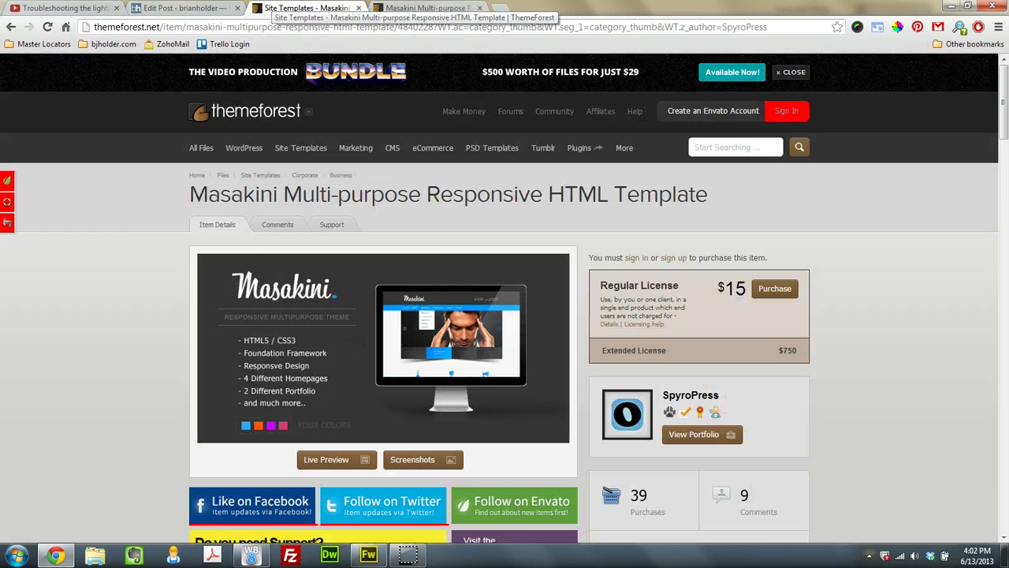
- Switch to WYSIWYG Web Builder and move the second button segment to x 240
{"action": "left_click_drag", "start_coordinate": [414, 8], "coordinate": [362, 11]}
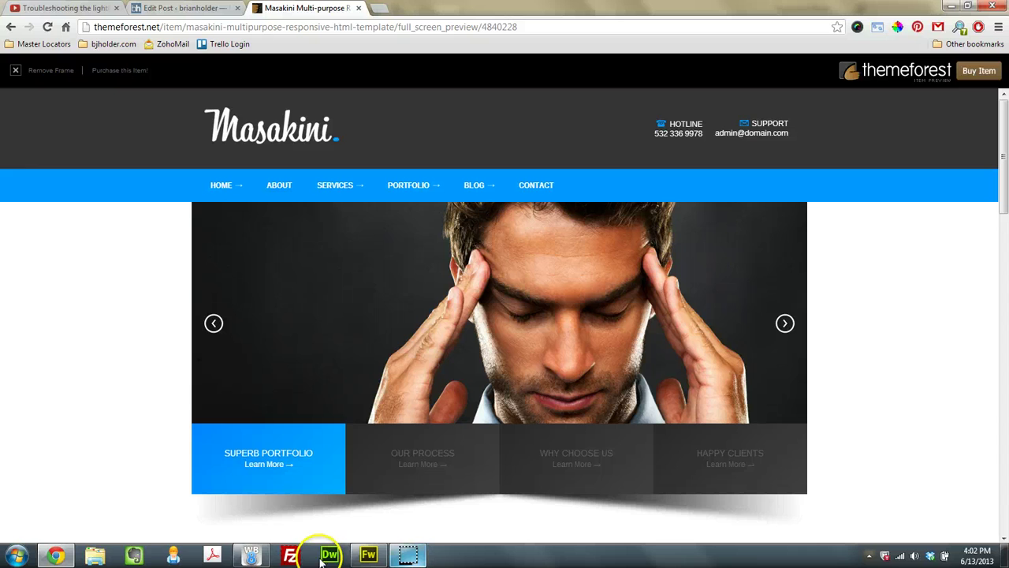
{"action": "left_click", "coordinate": [237, 557]}
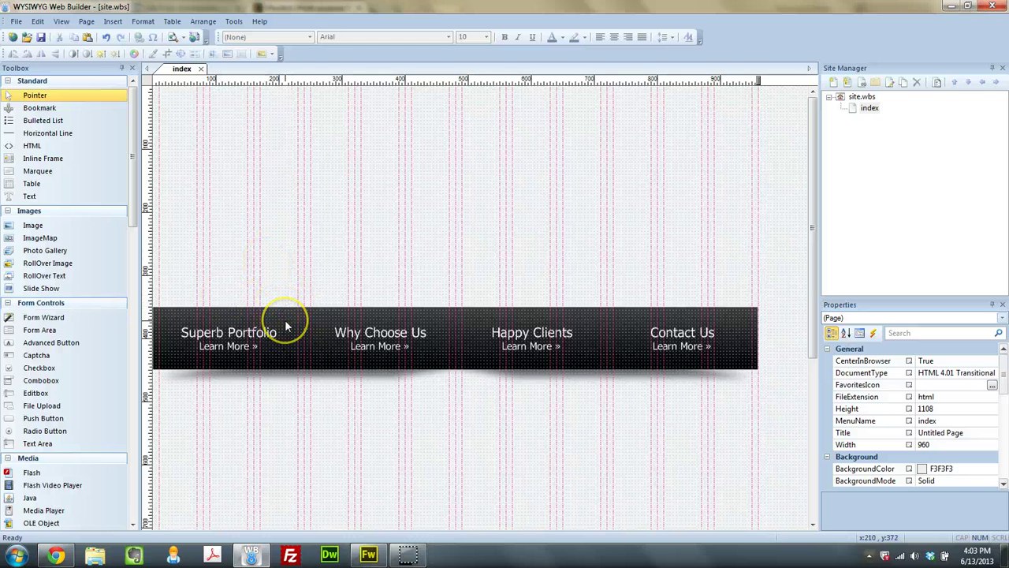
{"action": "left_click_drag", "start_coordinate": [285, 320], "coordinate": [473, 323]}
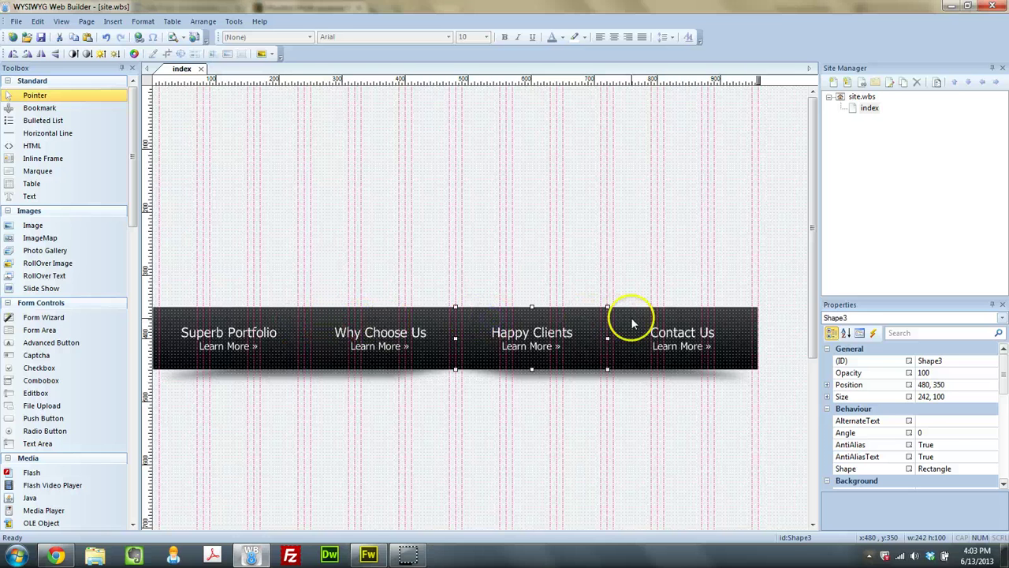
- Inspect the Superb Portfolio button's text settings and close its properties unchanged
{"action": "double_click", "coordinate": [287, 332]}
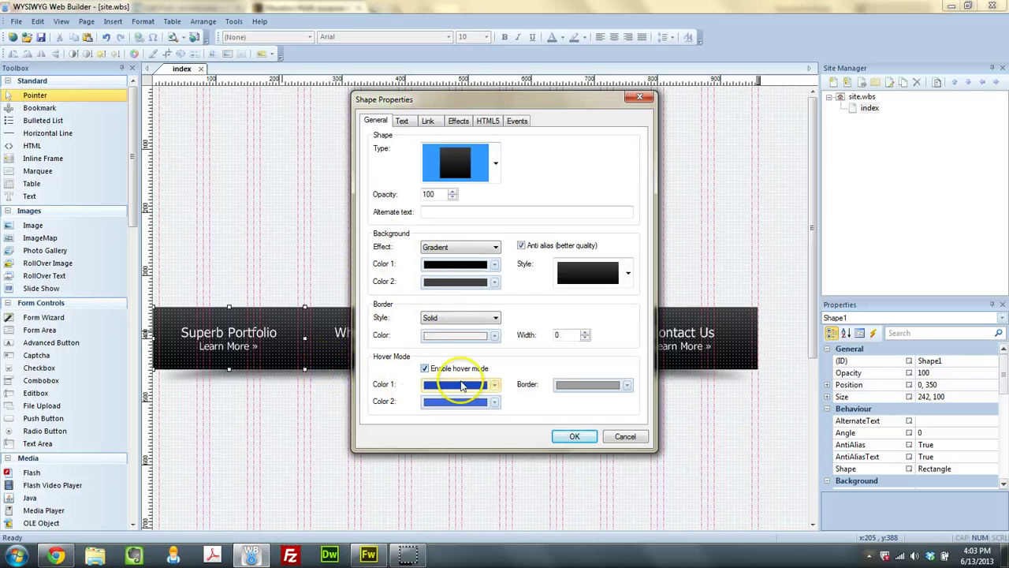
{"action": "left_click", "coordinate": [402, 121]}
{"action": "key", "text": "ctrl+a"}
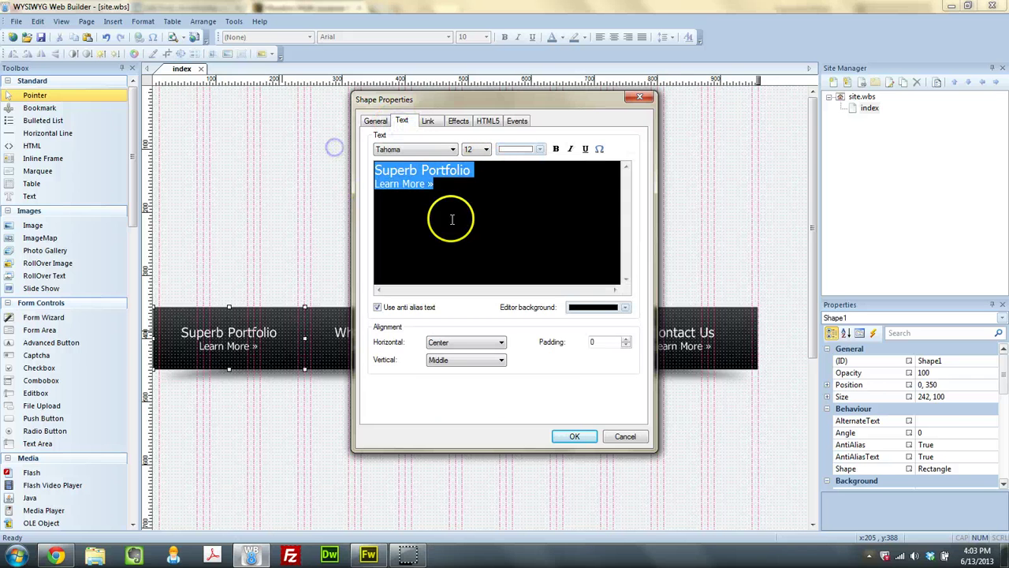
{"action": "left_click", "coordinate": [450, 218]}
{"action": "left_click", "coordinate": [576, 436]}
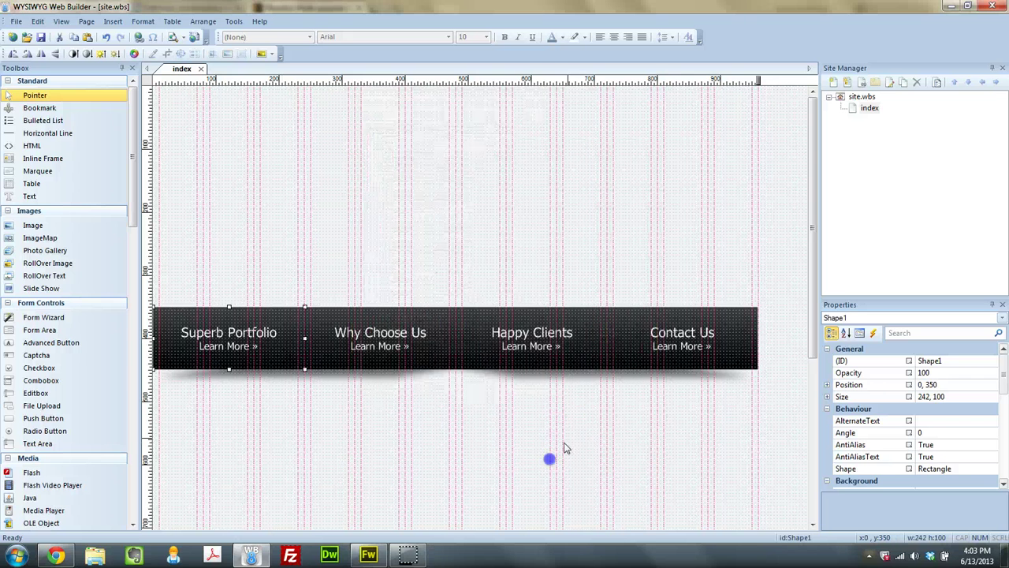
{"action": "left_click", "coordinate": [273, 455]}
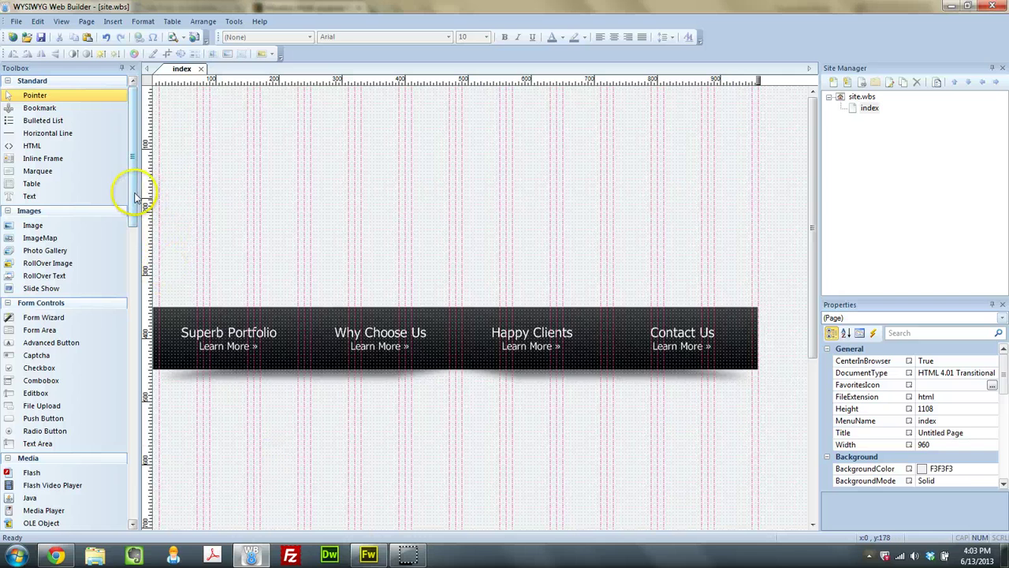
- Select the red ribbon shape and nudge it down from behind the bar to y 500
{"action": "left_click", "coordinate": [226, 371]}
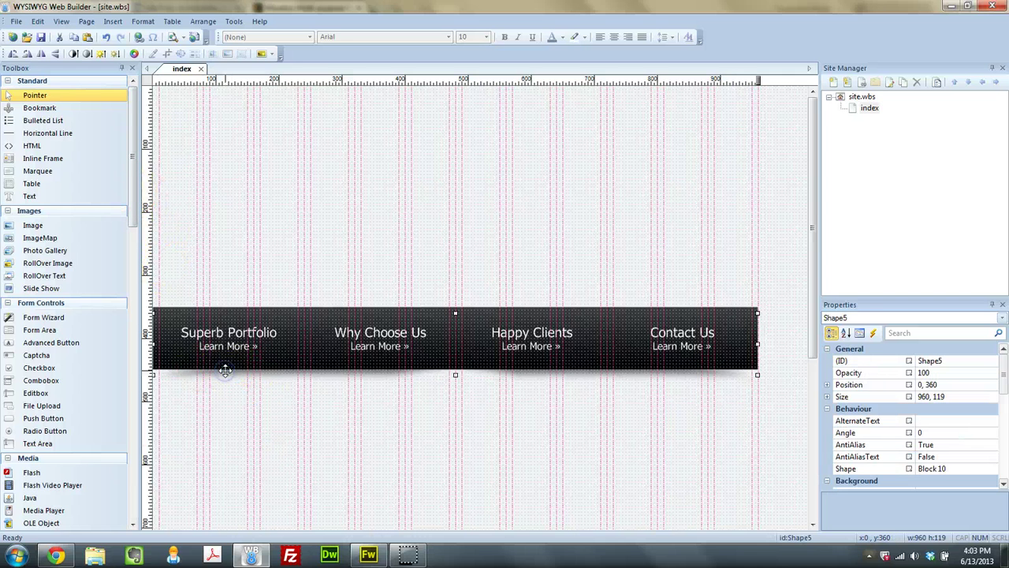
{"action": "key", "text": "Down"}
{"action": "key", "text": "Down"}
{"action": "key", "text": "Down"}
{"action": "key", "text": "Down"}
{"action": "key", "text": "Down"}
{"action": "key", "text": "Down"}
{"action": "key", "text": "Down"}
{"action": "key", "text": "Down"}
{"action": "key", "text": "Down"}
{"action": "key", "text": "Down"}
{"action": "key", "text": "Down"}
{"action": "key", "text": "Down"}
{"action": "key", "text": "Down"}
{"action": "key", "text": "Down"}
{"action": "key", "text": "Down"}
{"action": "key", "text": "Down"}
{"action": "key", "text": "Down"}
{"action": "key", "text": "Down"}
{"action": "key", "text": "Down"}
{"action": "key", "text": "Down"}
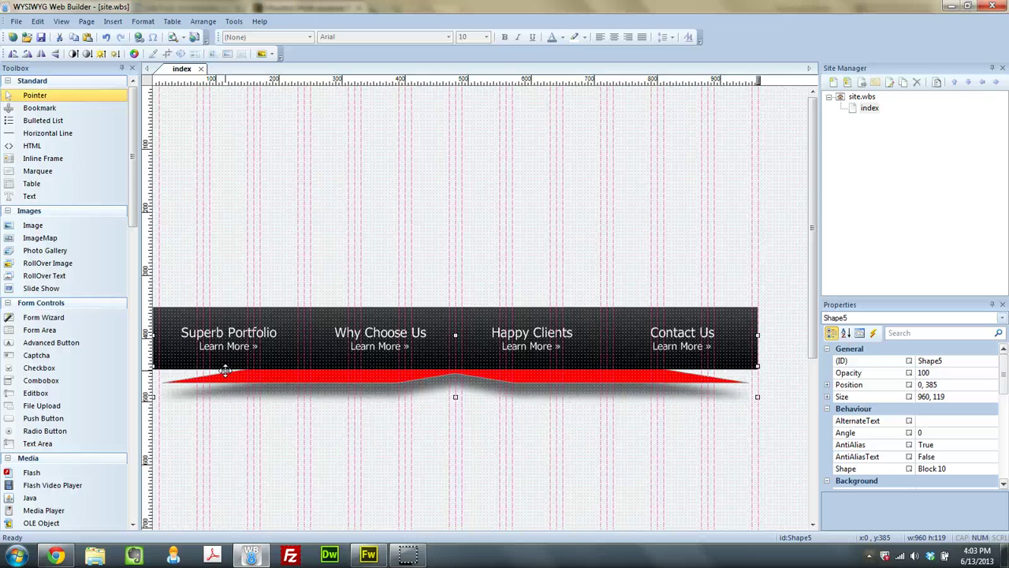
{"action": "key", "text": "Down"}
{"action": "key", "text": "Down"}
{"action": "key", "text": "Down"}
{"action": "key", "text": "Down"}
{"action": "key", "text": "Down"}
{"action": "key", "text": "Down"}
{"action": "key", "text": "Down"}
{"action": "key", "text": "Down"}
{"action": "key", "text": "Down"}
{"action": "key", "text": "Down"}
{"action": "key", "text": "Down"}
{"action": "key", "text": "Down"}
{"action": "key", "text": "Down"}
{"action": "key", "text": "Down"}
{"action": "key", "text": "Down"}
{"action": "key", "text": "Down"}
{"action": "key", "text": "Down"}
{"action": "key", "text": "Down"}
{"action": "key", "text": "Down"}
{"action": "key", "text": "Down"}
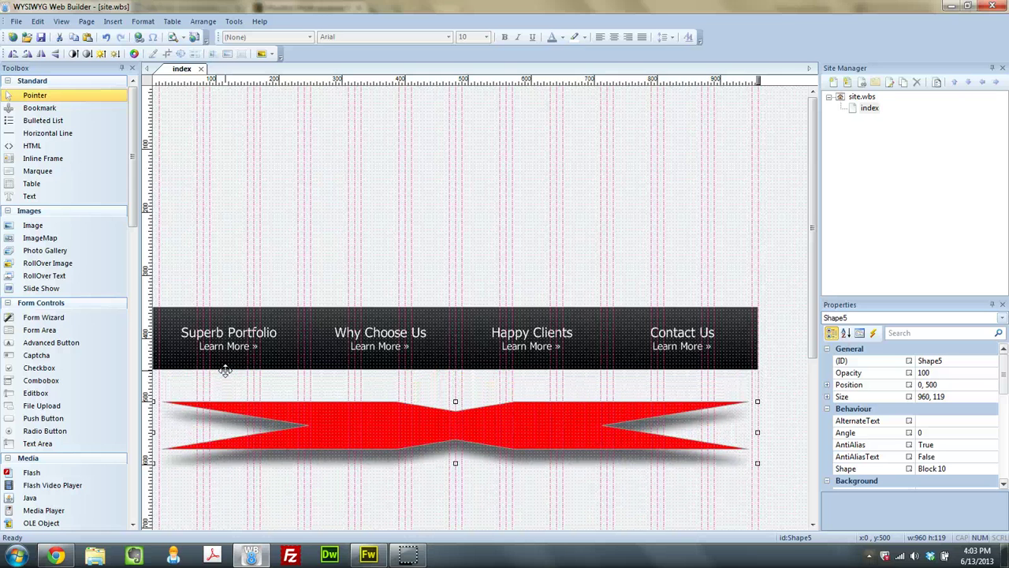
- Review the ribbon's Gaussian Blur shadow (blur 10, offset 20) and dismiss without changes
{"action": "double_click", "coordinate": [316, 418]}
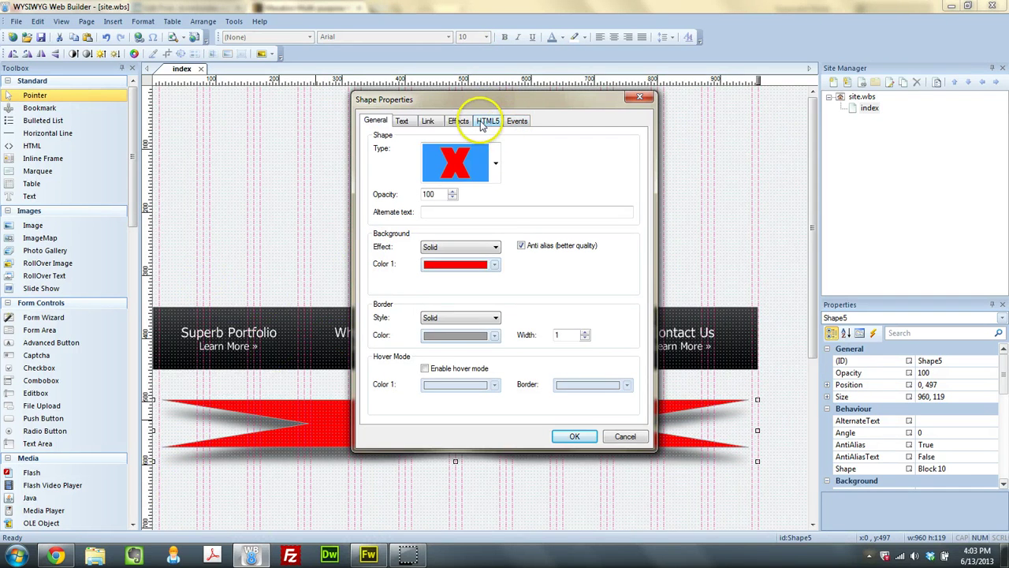
{"action": "left_click", "coordinate": [456, 122]}
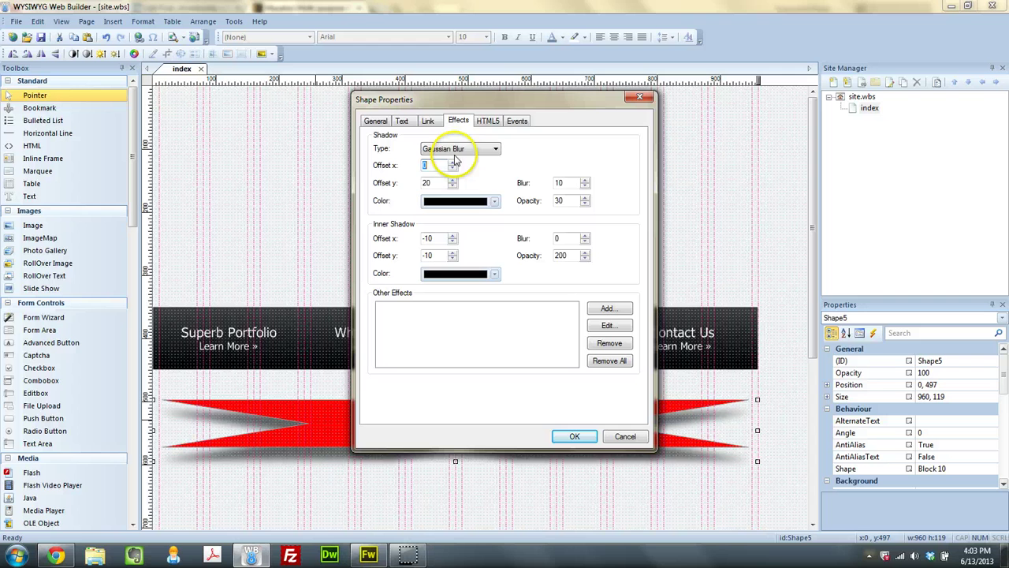
{"action": "left_click", "coordinate": [454, 150]}
{"action": "left_click", "coordinate": [457, 153]}
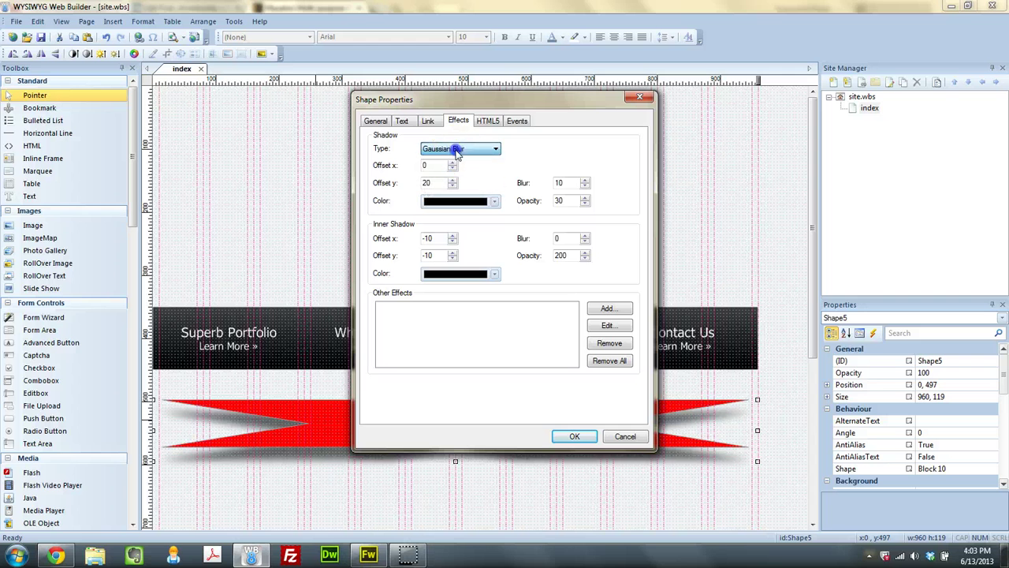
{"action": "double_click", "coordinate": [568, 183]}
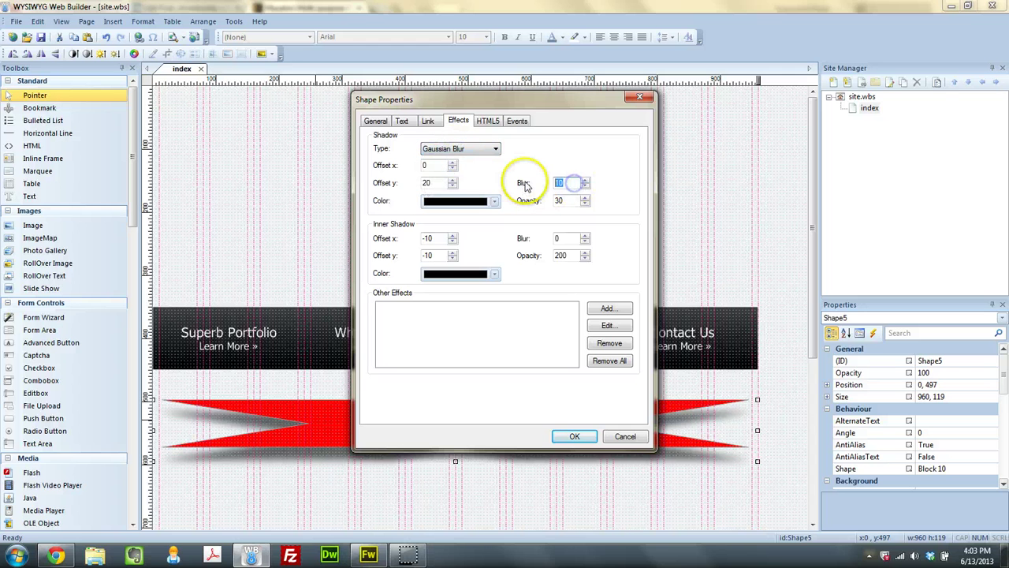
{"action": "double_click", "coordinate": [433, 183]}
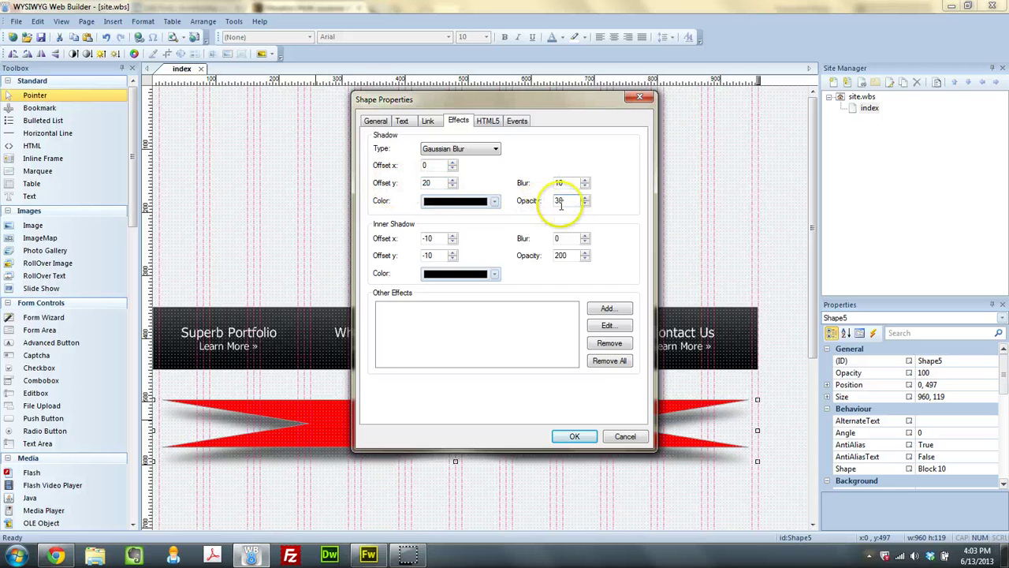
{"action": "left_click", "coordinate": [637, 434]}
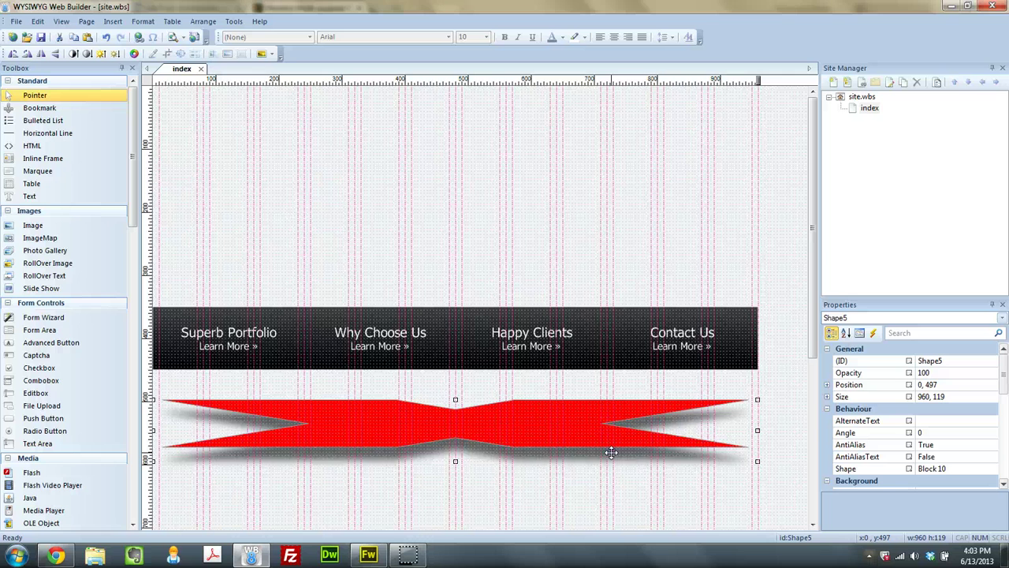
- Nudge the red shape back up behind the menu bar to y 370
{"action": "key", "text": "Up"}
{"action": "key", "text": "Up"}
{"action": "key", "text": "Up"}
{"action": "key", "text": "Up"}
{"action": "key", "text": "Up"}
{"action": "key", "text": "Up"}
{"action": "key", "text": "Up"}
{"action": "key", "text": "Up"}
{"action": "key", "text": "Up"}
{"action": "key", "text": "Up"}
{"action": "key", "text": "Up"}
{"action": "key", "text": "Up"}
{"action": "key", "text": "Up"}
{"action": "key", "text": "Up"}
{"action": "key", "text": "Up"}
{"action": "key", "text": "Up"}
{"action": "key", "text": "Up"}
{"action": "key", "text": "Up"}
{"action": "key", "text": "Up"}
{"action": "key", "text": "Up"}
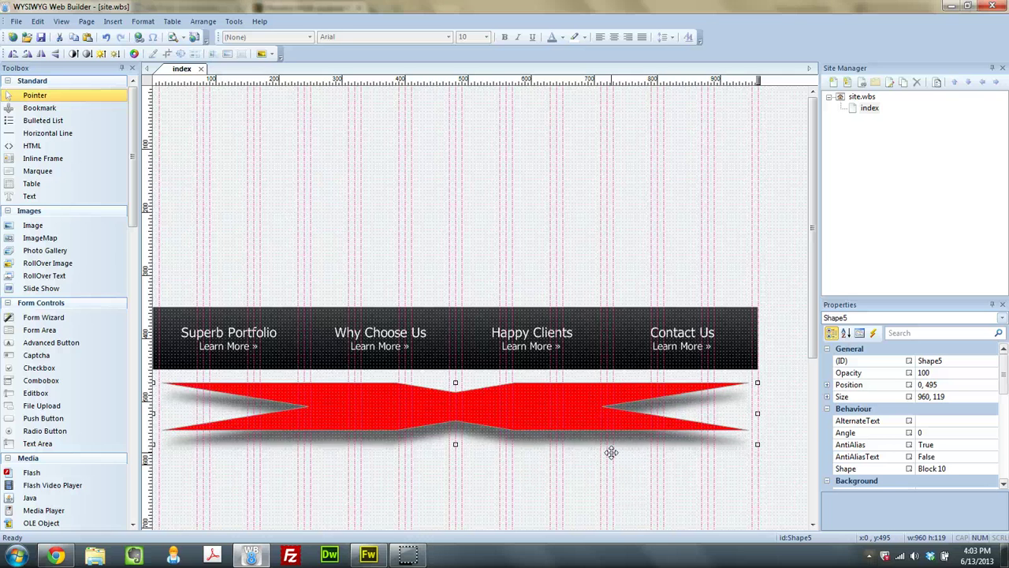
{"action": "key", "text": "Up"}
{"action": "key", "text": "Up"}
{"action": "key", "text": "Up"}
{"action": "key", "text": "Up"}
{"action": "key", "text": "Up"}
{"action": "key", "text": "Up"}
{"action": "key", "text": "Up"}
{"action": "key", "text": "Up"}
{"action": "key", "text": "Up"}
{"action": "key", "text": "Up"}
{"action": "key", "text": "Up"}
{"action": "key", "text": "Up"}
{"action": "key", "text": "Up"}
{"action": "key", "text": "Up"}
{"action": "key", "text": "Up"}
{"action": "key", "text": "Up"}
{"action": "key", "text": "Up"}
{"action": "key", "text": "Up"}
{"action": "key", "text": "Up"}
{"action": "key", "text": "Up"}
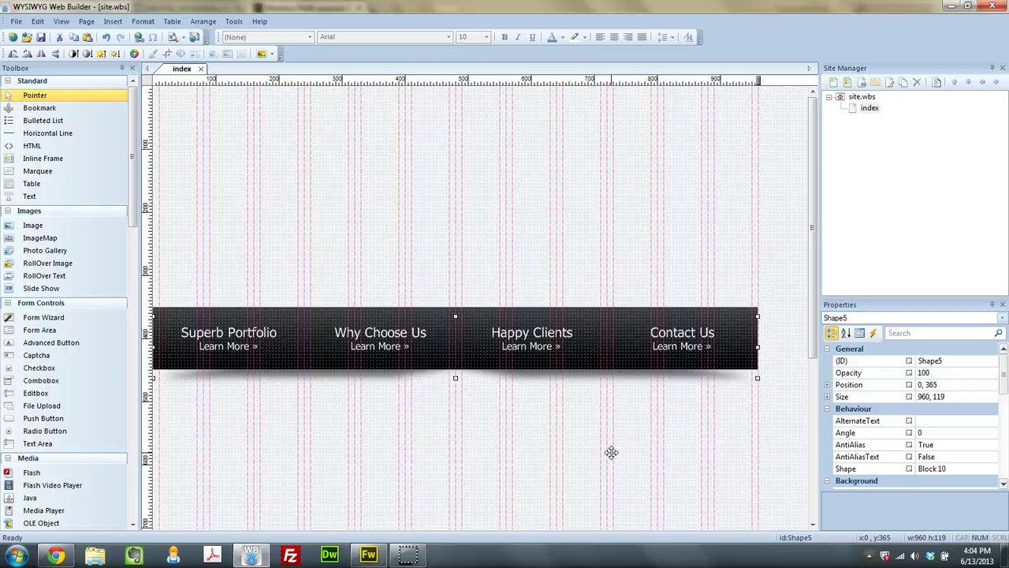
{"action": "key", "text": "Down"}
{"action": "key", "text": "Down"}
{"action": "key", "text": "Down"}
{"action": "key", "text": "Down"}
{"action": "key", "text": "Down"}
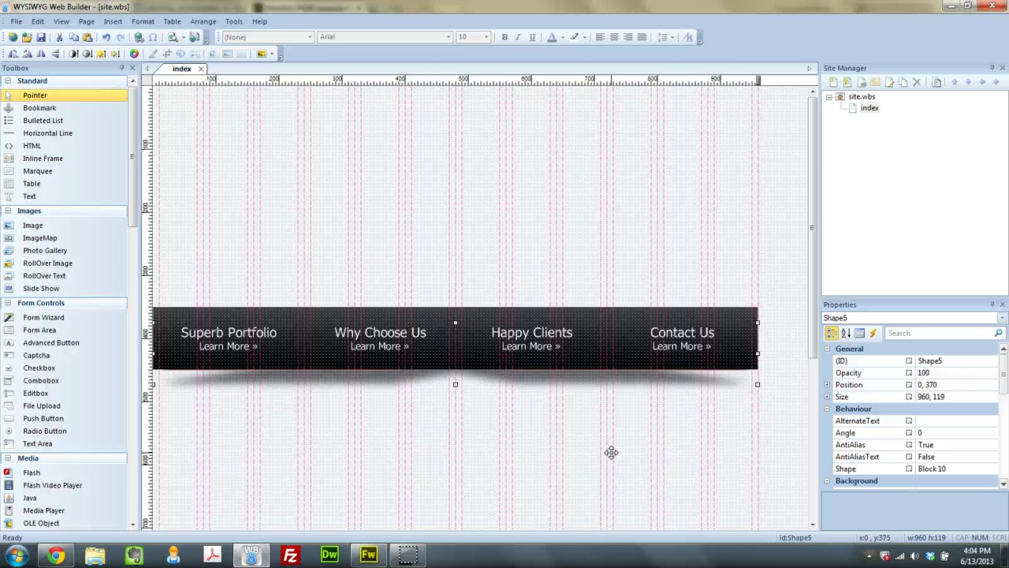
{"action": "key", "text": "Up"}
{"action": "key", "text": "Up"}
{"action": "key", "text": "Up"}
{"action": "key", "text": "Up"}
{"action": "key", "text": "Up"}
- Size the new rectangle at 0,0 to 960 × 351 by setting its height to 351
{"action": "left_click", "coordinate": [684, 428]}
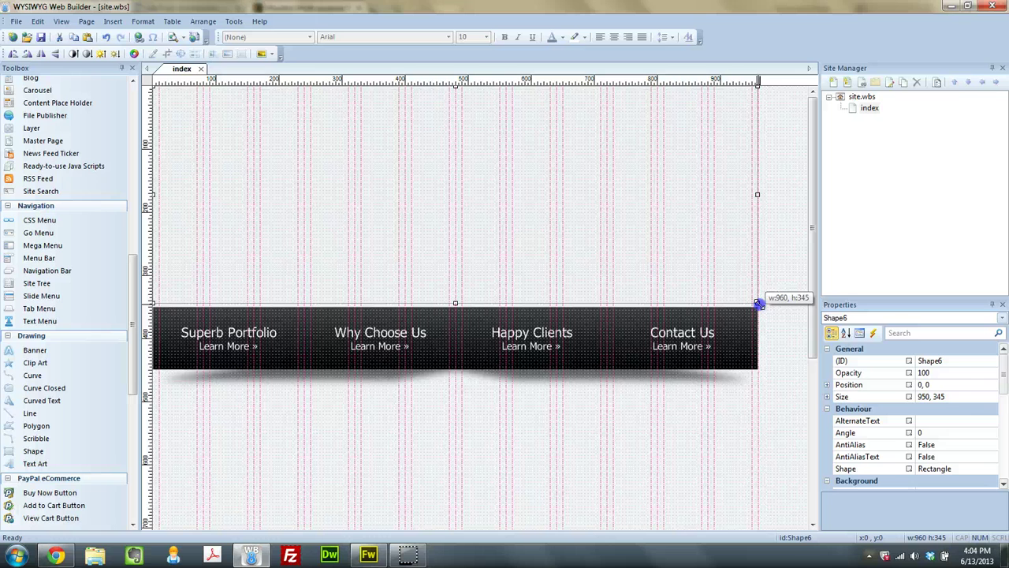
{"action": "left_click", "coordinate": [940, 396]}
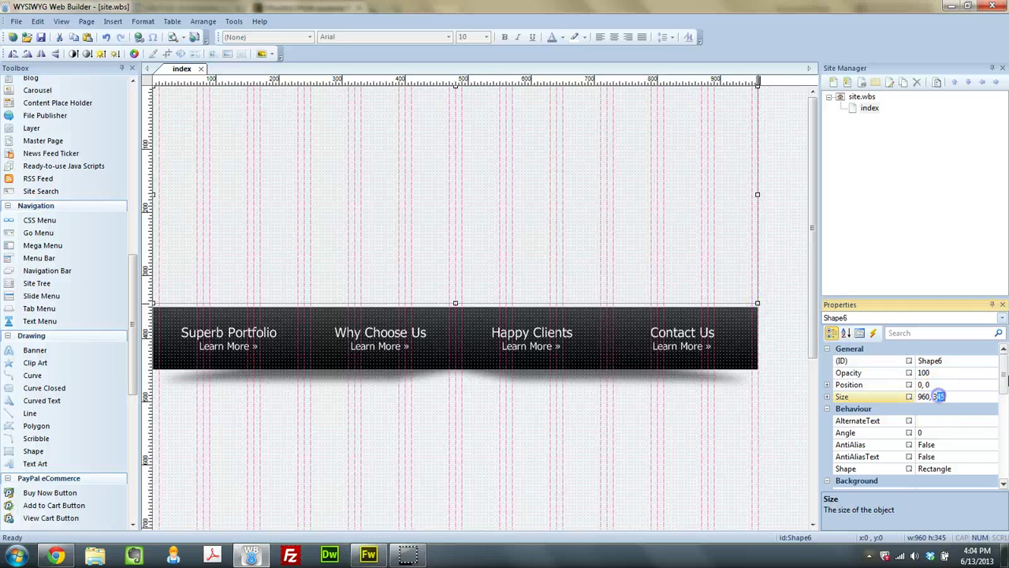
{"action": "type", "text": "51"}
{"action": "key", "text": "Return"}
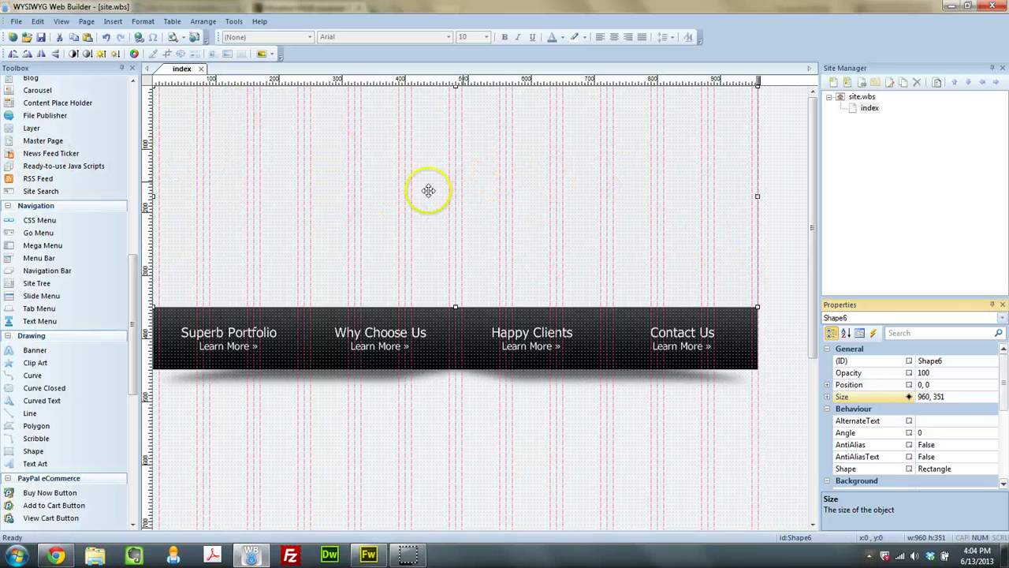
{"action": "double_click", "coordinate": [536, 218]}
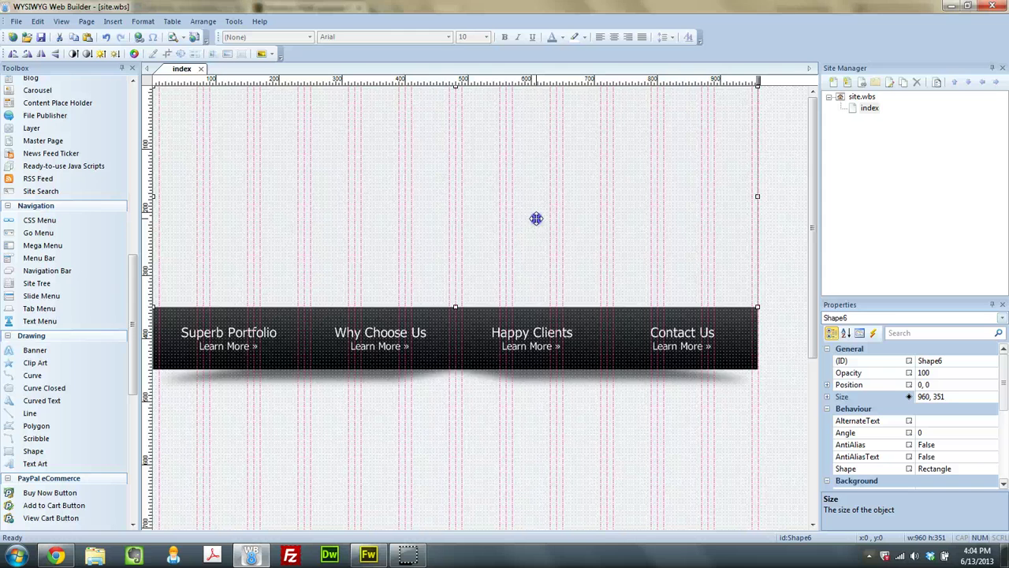
- Give the panel a tiled Image background using Selection Slider\1.jpg
{"action": "left_click", "coordinate": [451, 249]}
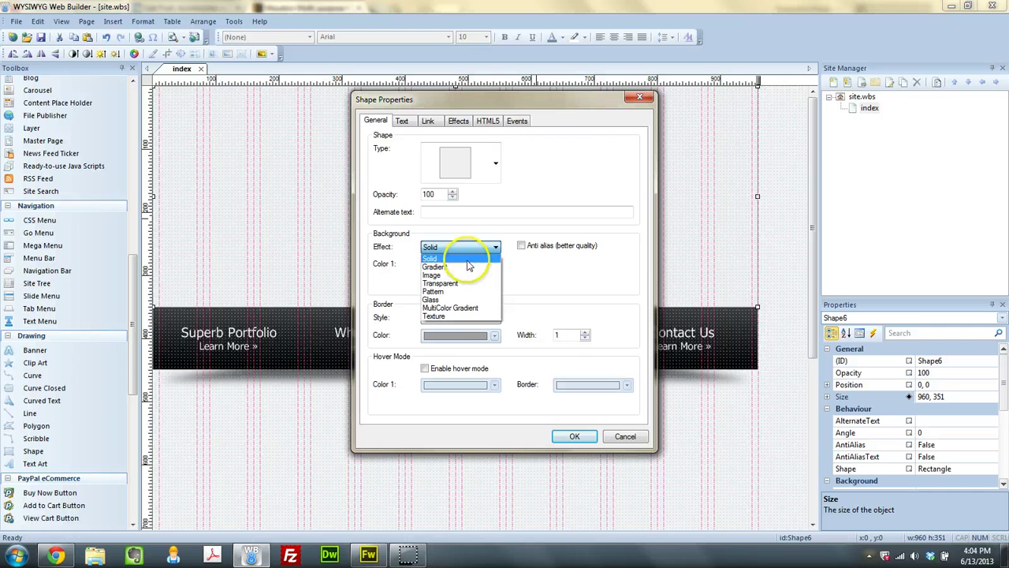
{"action": "left_click", "coordinate": [447, 269]}
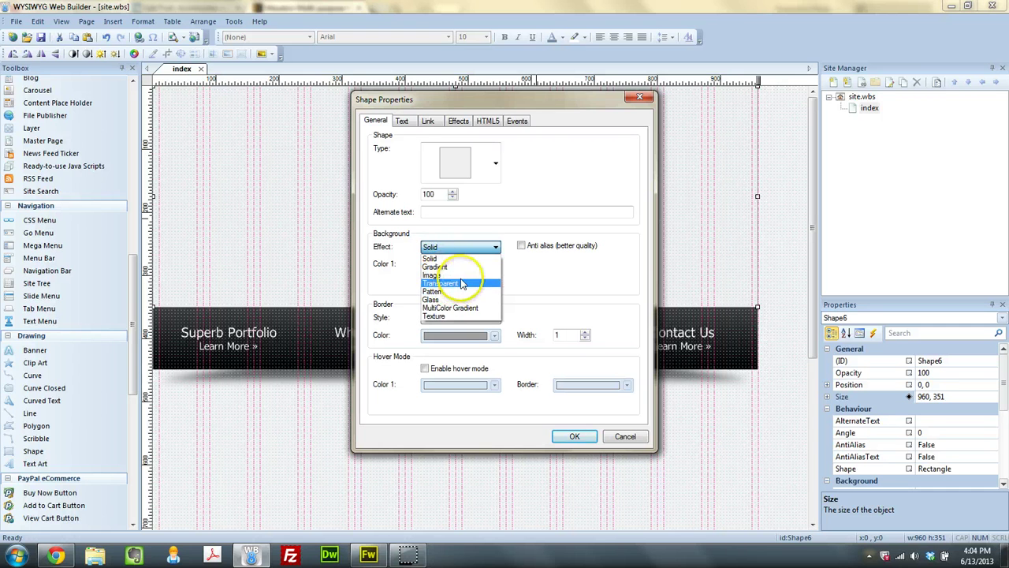
{"action": "left_click", "coordinate": [449, 276]}
{"action": "left_click", "coordinate": [480, 263]}
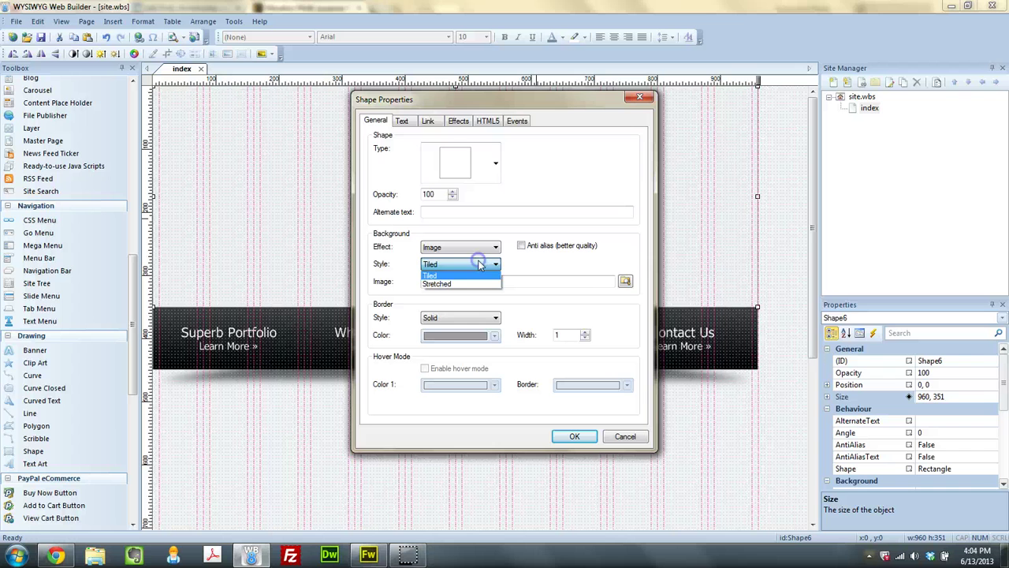
{"action": "left_click", "coordinate": [453, 274]}
{"action": "left_click", "coordinate": [625, 280]}
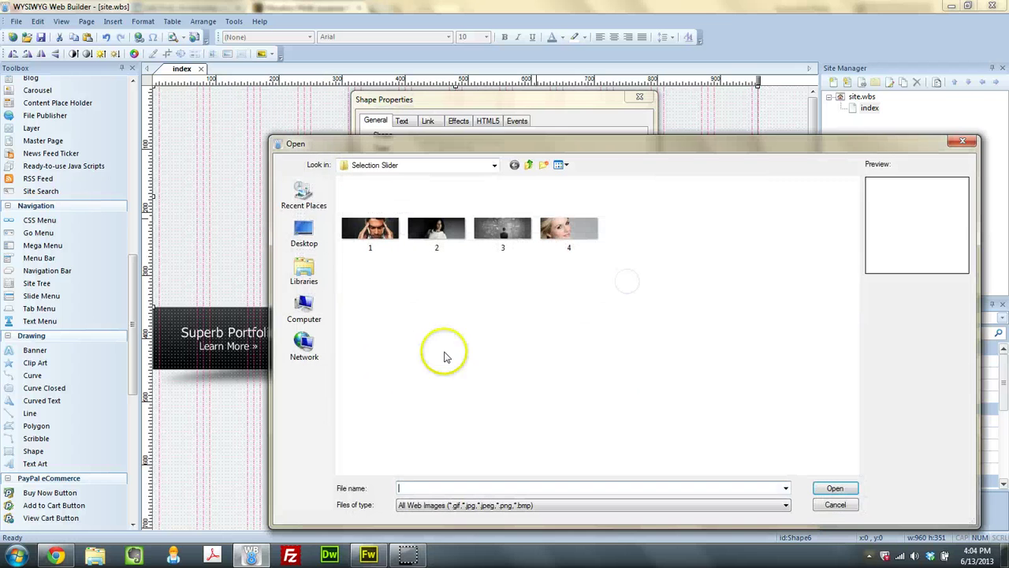
{"action": "left_click", "coordinate": [401, 225]}
{"action": "left_click", "coordinate": [834, 484]}
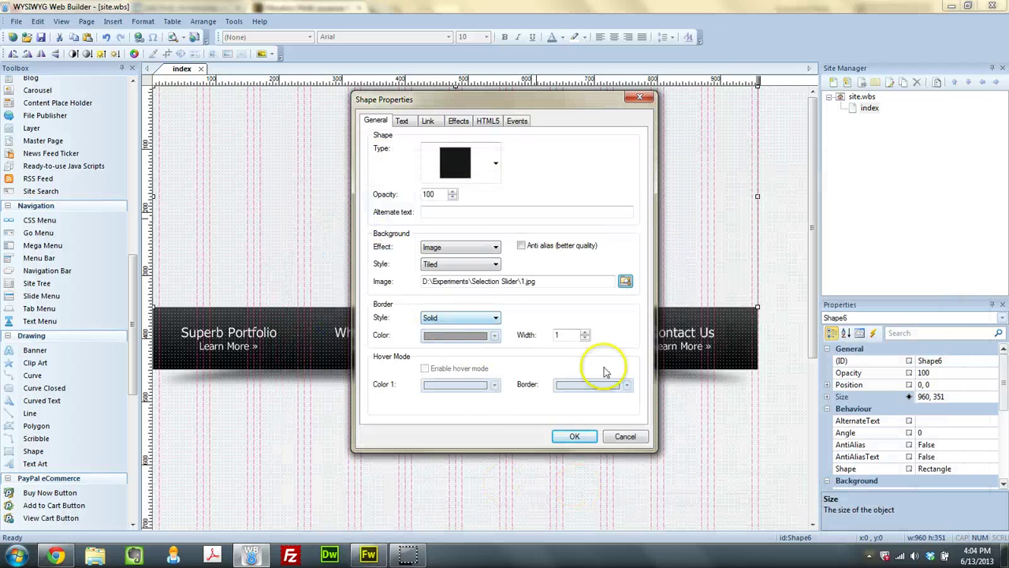
{"action": "left_click", "coordinate": [585, 334]}
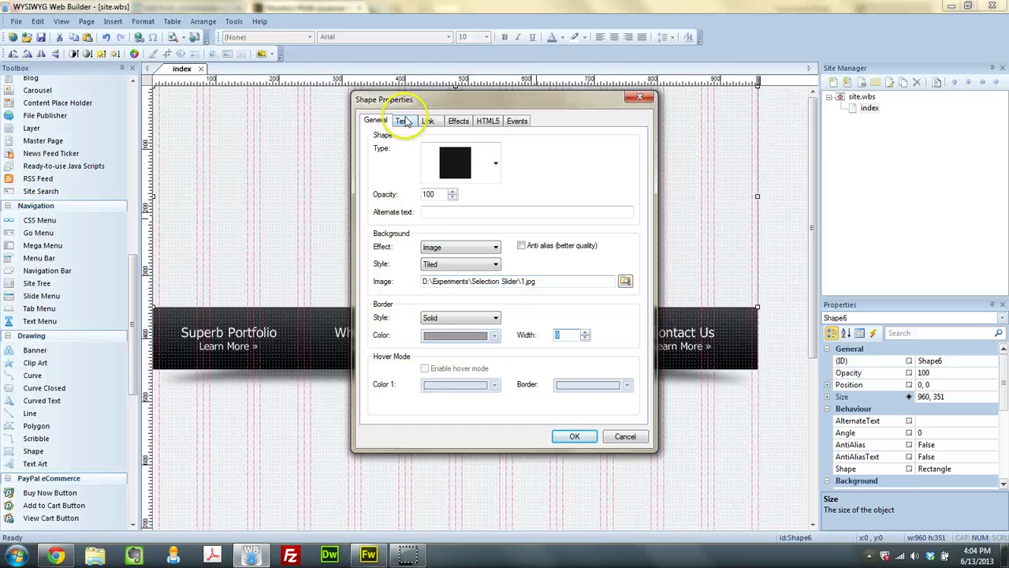
{"action": "left_click", "coordinate": [576, 436]}
{"action": "left_click", "coordinate": [617, 464]}
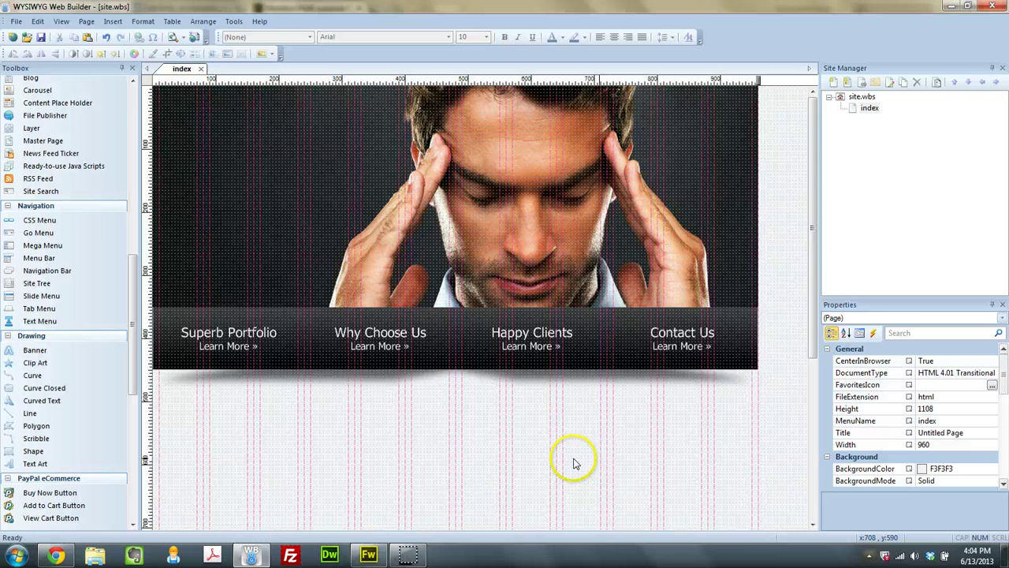
- Set the Superb Portfolio button's onclick Set Image event to load 1.jpg into Shape6
{"action": "double_click", "coordinate": [271, 338]}
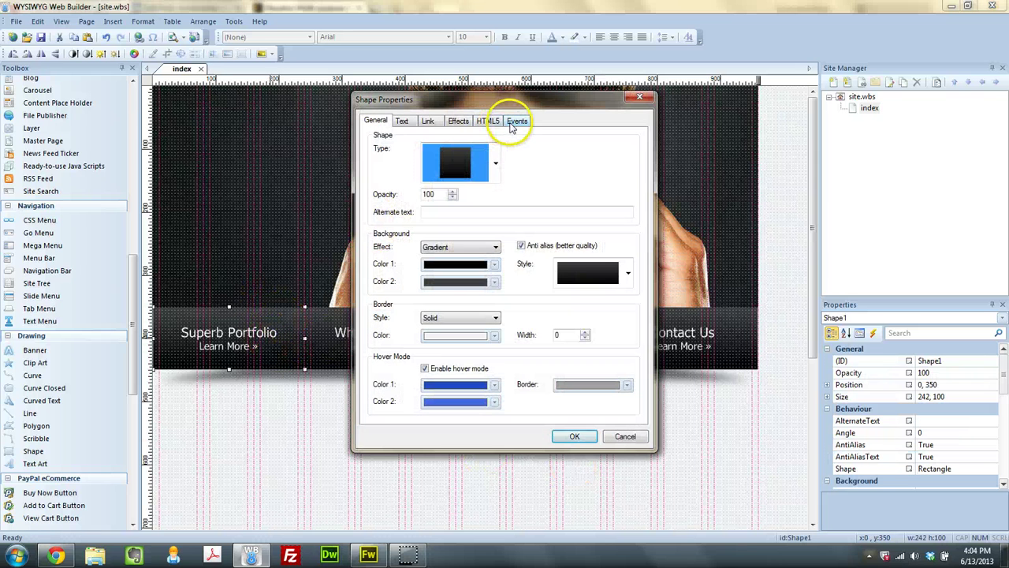
{"action": "left_click", "coordinate": [514, 122]}
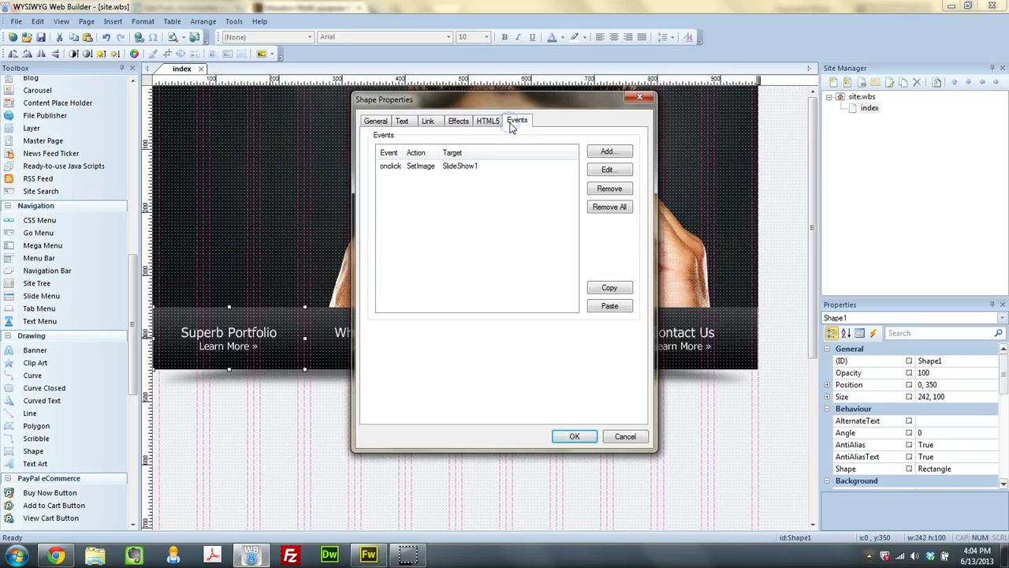
{"action": "double_click", "coordinate": [478, 165]}
{"action": "left_click", "coordinate": [447, 237]}
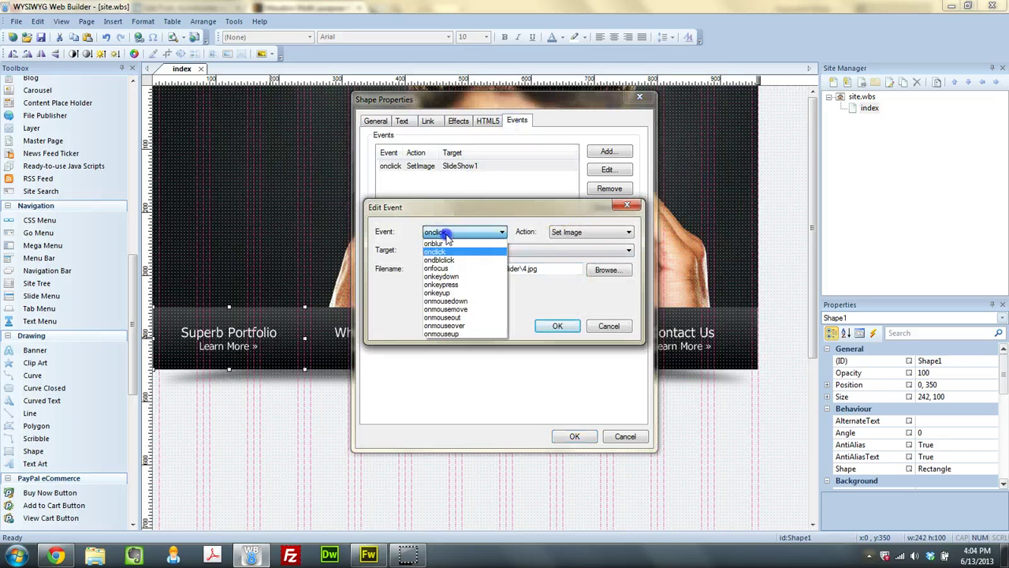
{"action": "left_click", "coordinate": [447, 236]}
{"action": "left_click", "coordinate": [573, 233]}
{"action": "left_click", "coordinate": [556, 249]}
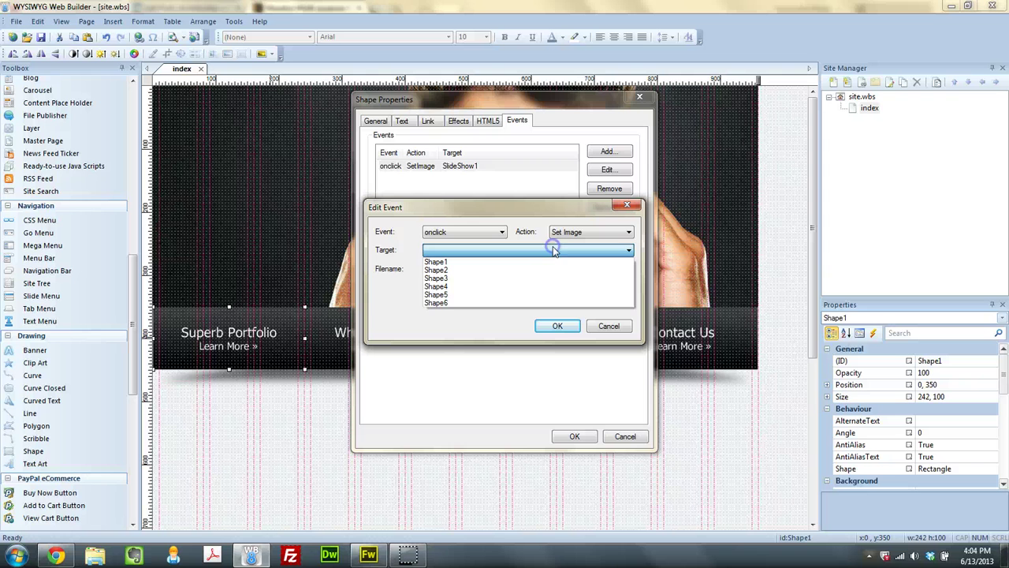
{"action": "left_click", "coordinate": [474, 304]}
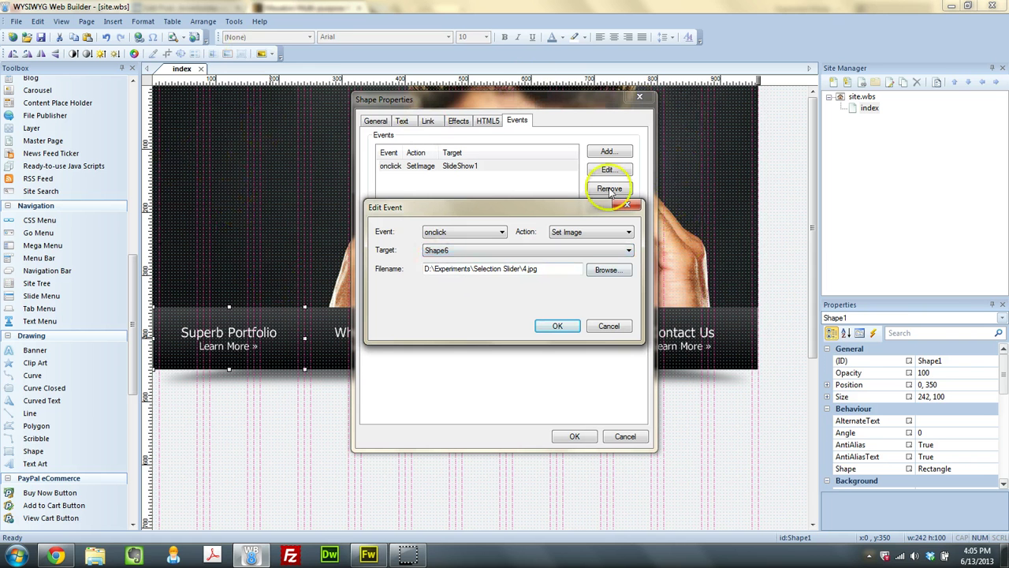
{"action": "left_click", "coordinate": [607, 269]}
{"action": "double_click", "coordinate": [354, 224]}
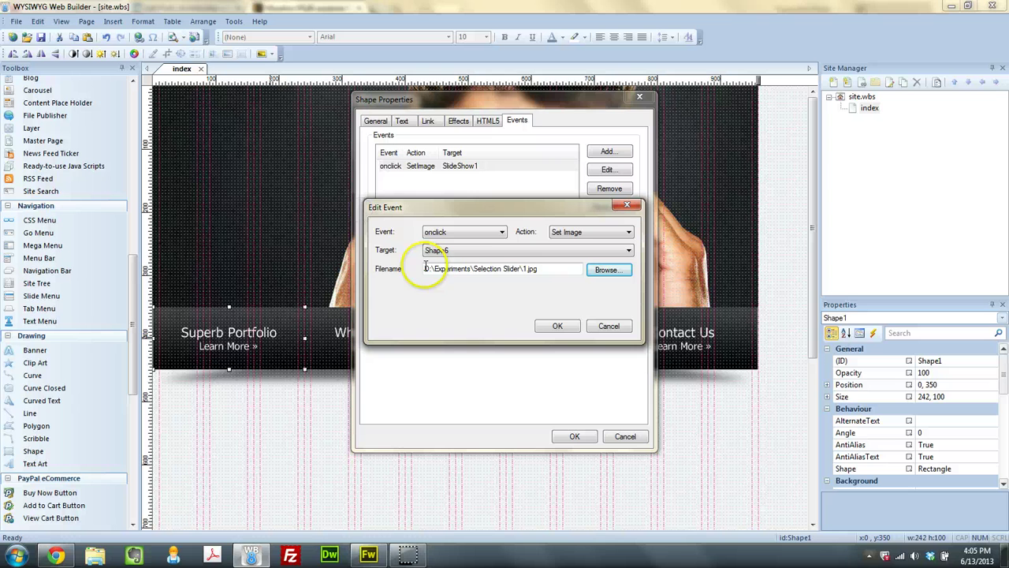
{"action": "left_click", "coordinate": [557, 326]}
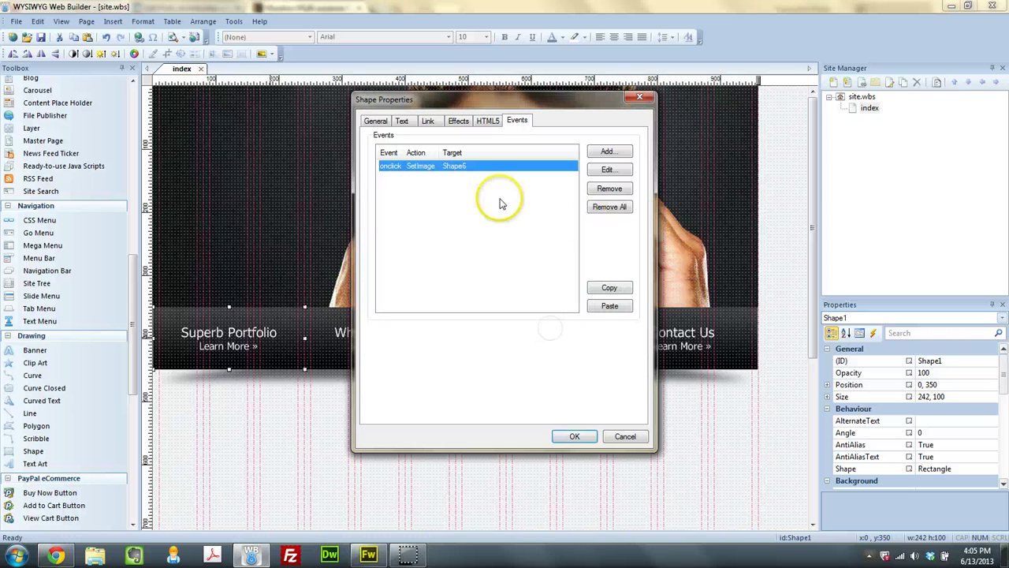
{"action": "left_click", "coordinate": [576, 439]}
- Select the Why Choose Us button and bring up its properties
{"action": "left_click", "coordinate": [415, 450]}
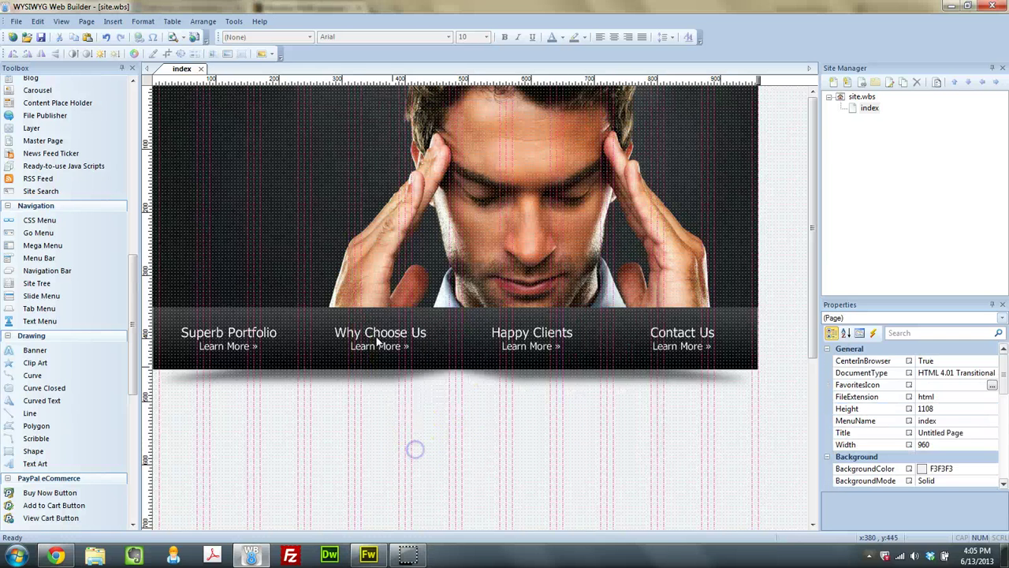
{"action": "left_click", "coordinate": [374, 333]}
{"action": "double_click", "coordinate": [377, 336]}
- Change the Why Choose Us onclick event to Set Image, loading 2.jpg into Shape6
{"action": "left_click", "coordinate": [517, 121]}
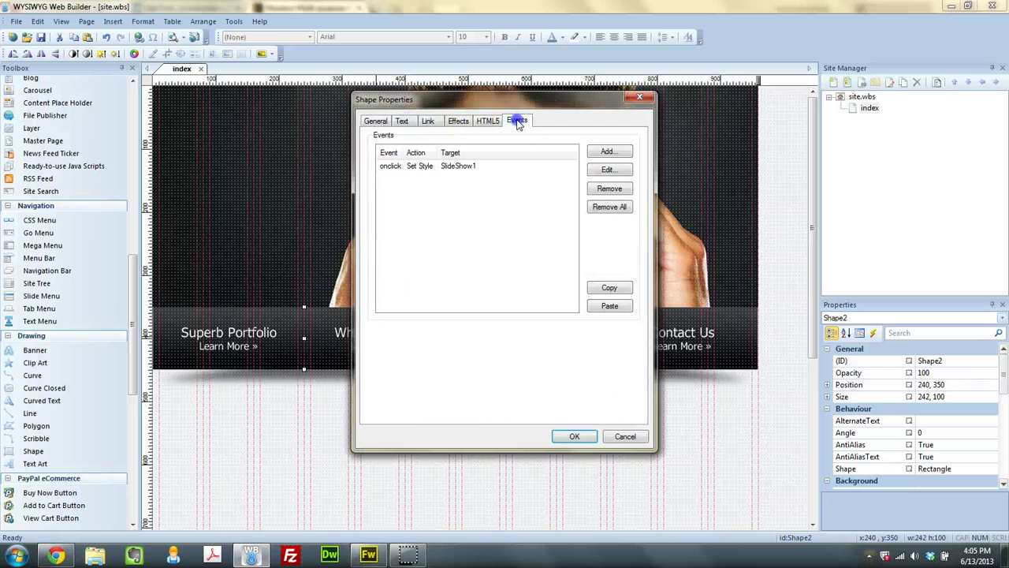
{"action": "double_click", "coordinate": [520, 164]}
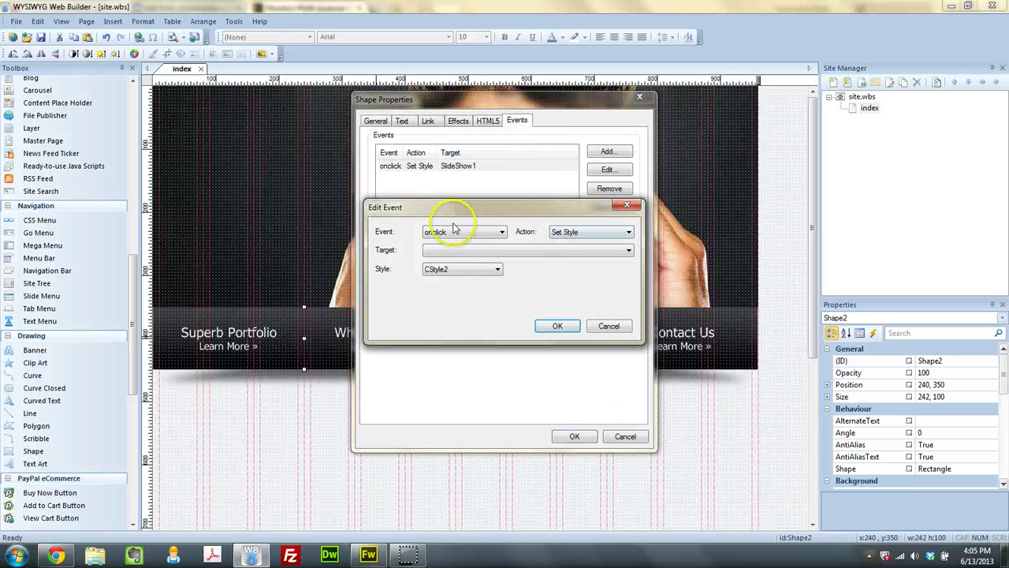
{"action": "left_click", "coordinate": [579, 233]}
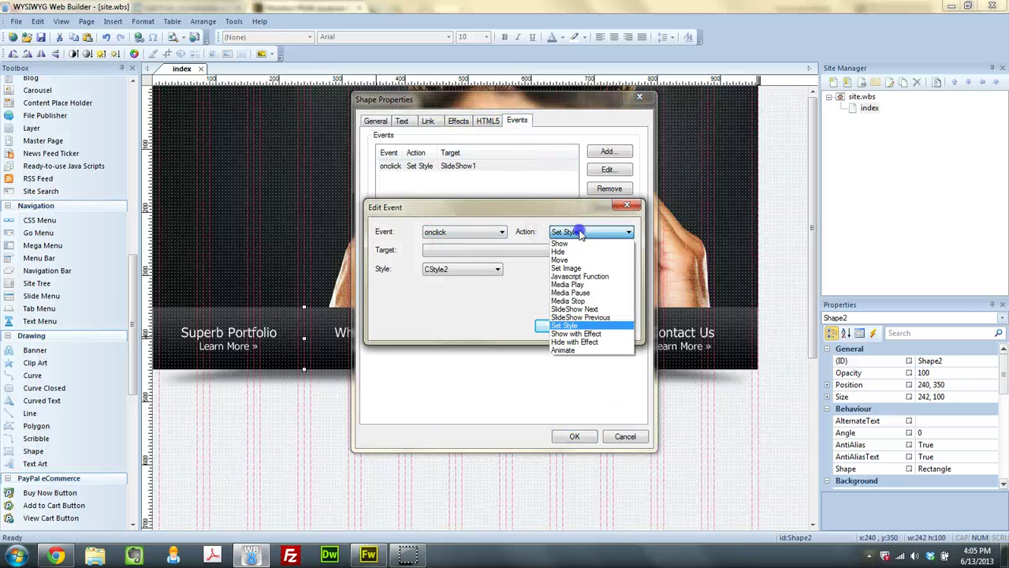
{"action": "left_click", "coordinate": [566, 268]}
{"action": "left_click", "coordinate": [519, 250]}
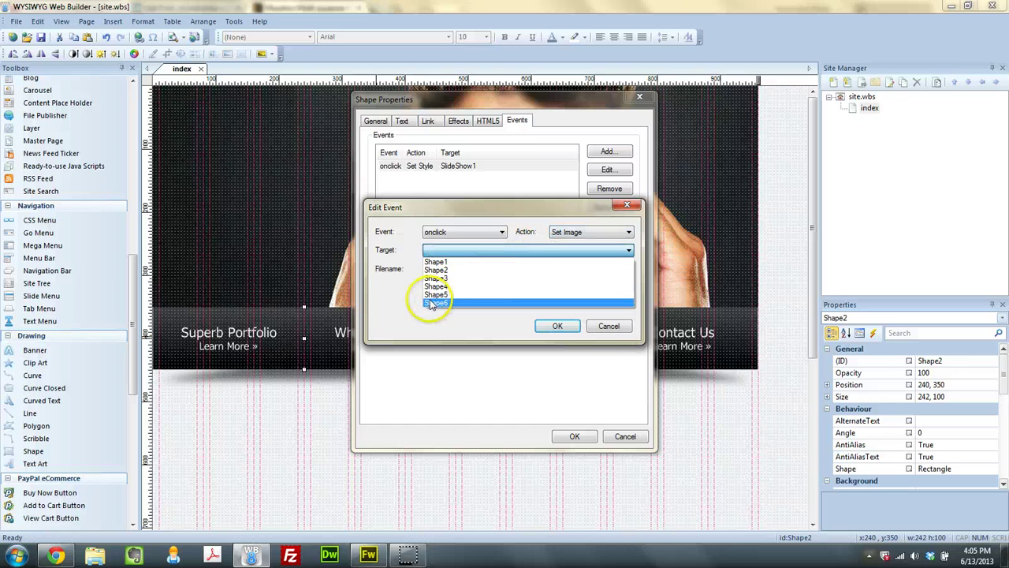
{"action": "left_click", "coordinate": [430, 304]}
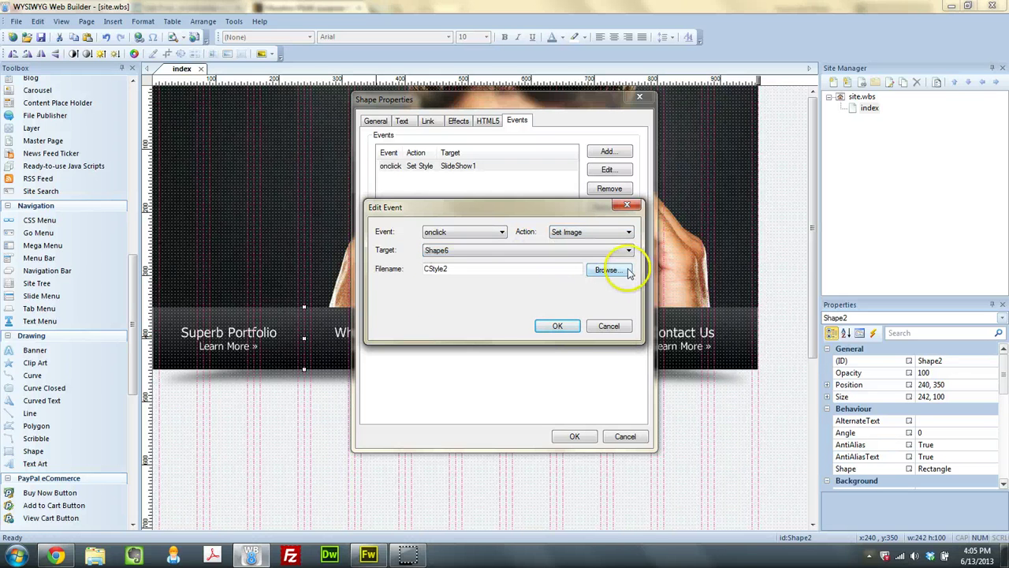
{"action": "left_click", "coordinate": [603, 270]}
{"action": "double_click", "coordinate": [440, 229]}
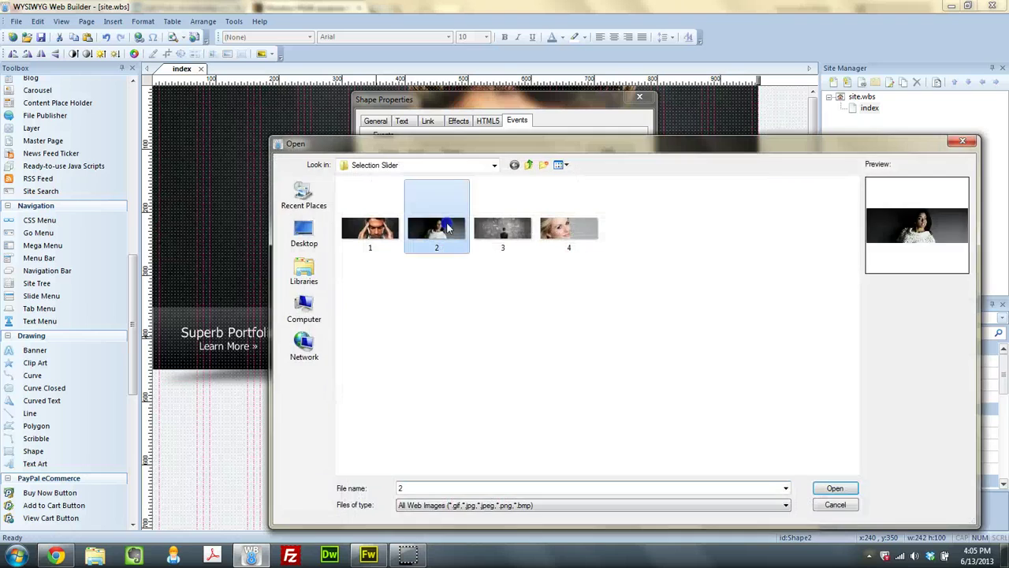
{"action": "left_click", "coordinate": [552, 325]}
{"action": "left_click", "coordinate": [574, 436]}
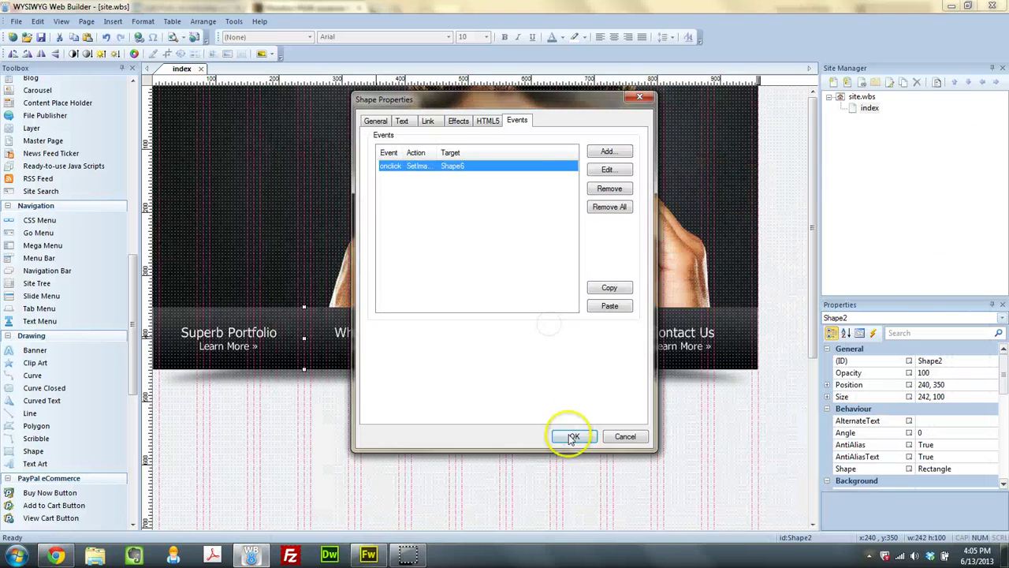
- Change the Happy Clients onclick event to Set Image, loading 3.jpg into Shape6
{"action": "left_click", "coordinate": [509, 371]}
{"action": "double_click", "coordinate": [512, 357]}
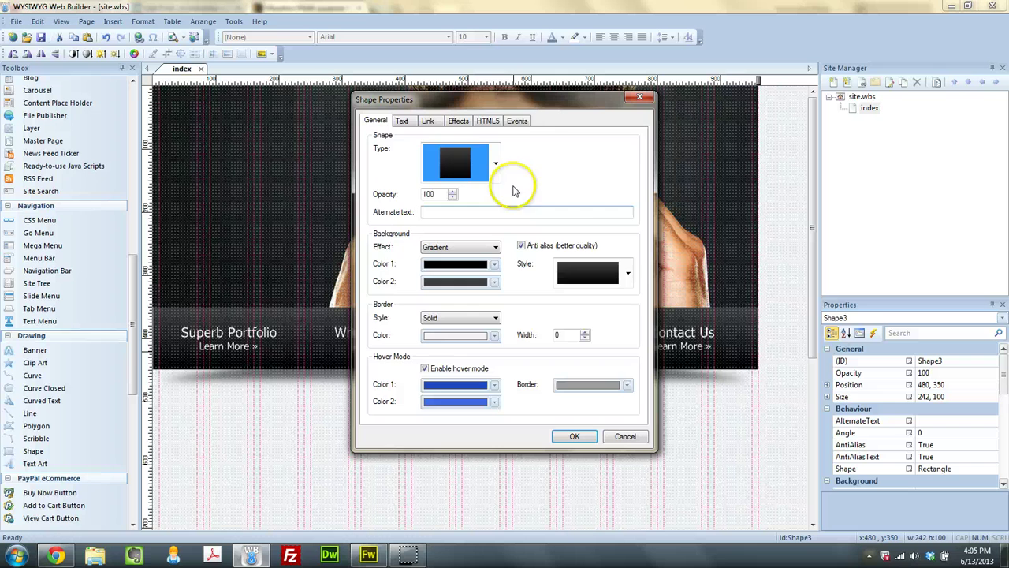
{"action": "left_click", "coordinate": [518, 120]}
{"action": "double_click", "coordinate": [513, 166]}
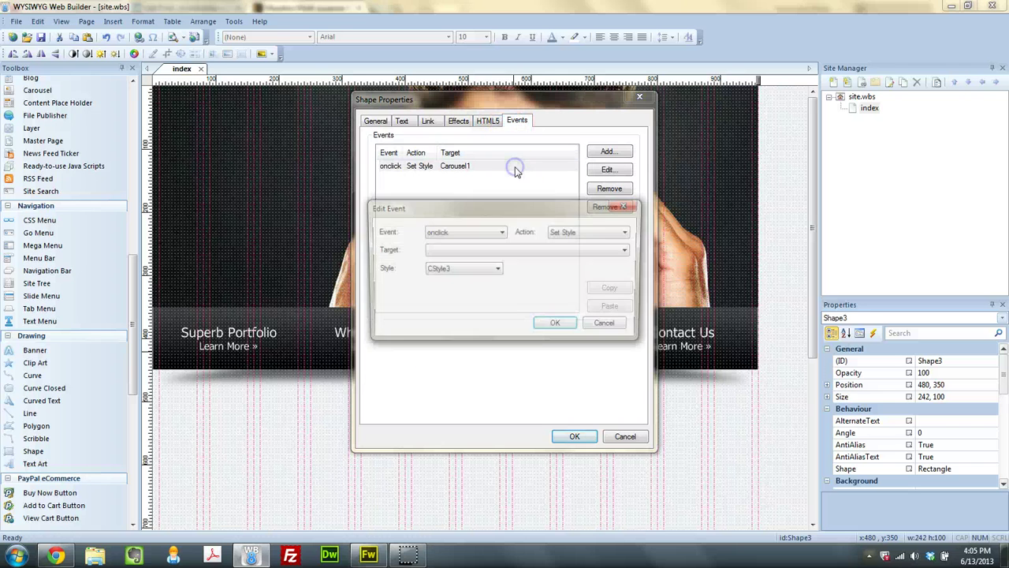
{"action": "left_click", "coordinate": [599, 232]}
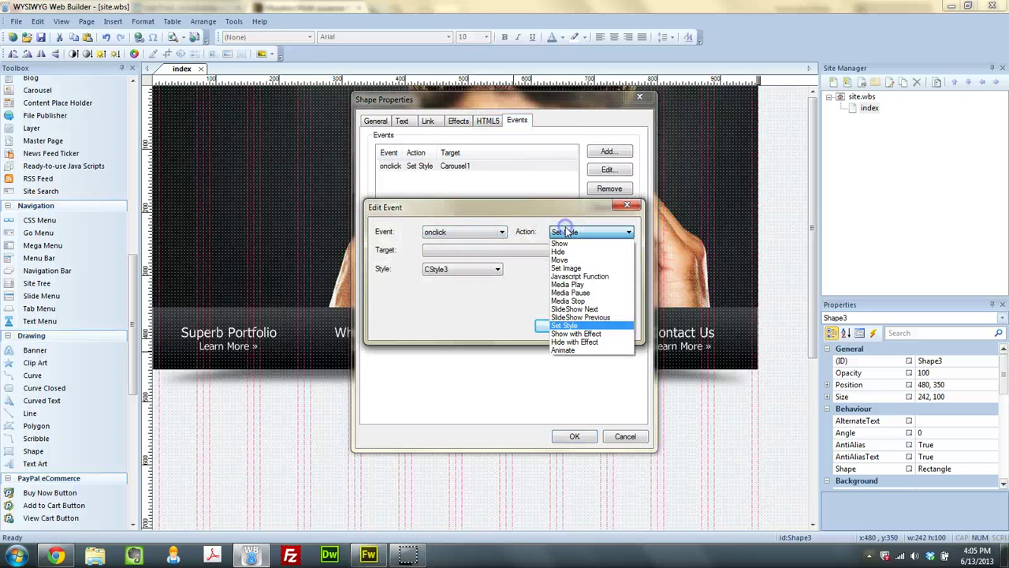
{"action": "left_click", "coordinate": [574, 269]}
{"action": "left_click", "coordinate": [527, 251]}
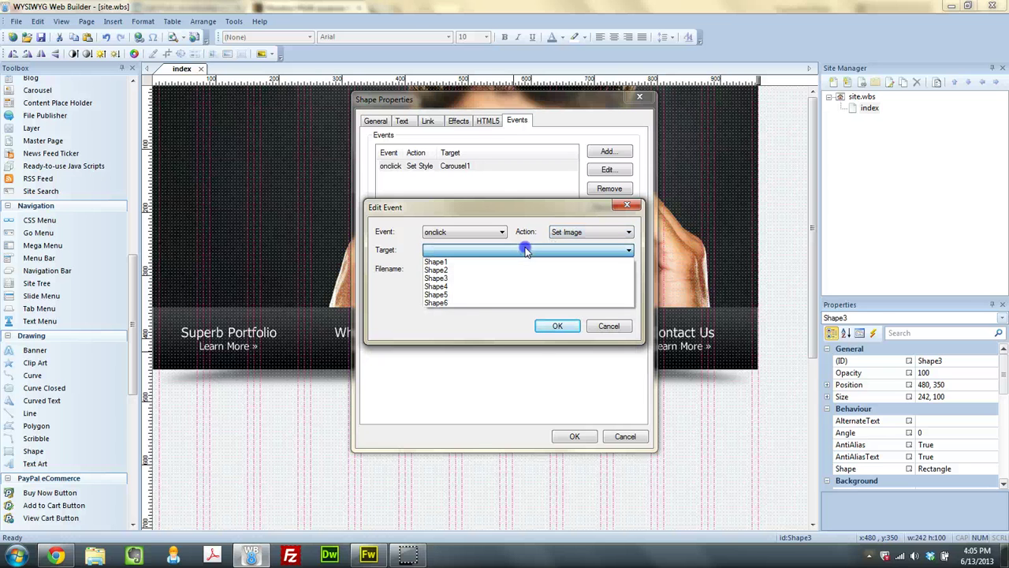
{"action": "left_click", "coordinate": [453, 306]}
{"action": "left_click", "coordinate": [607, 269]}
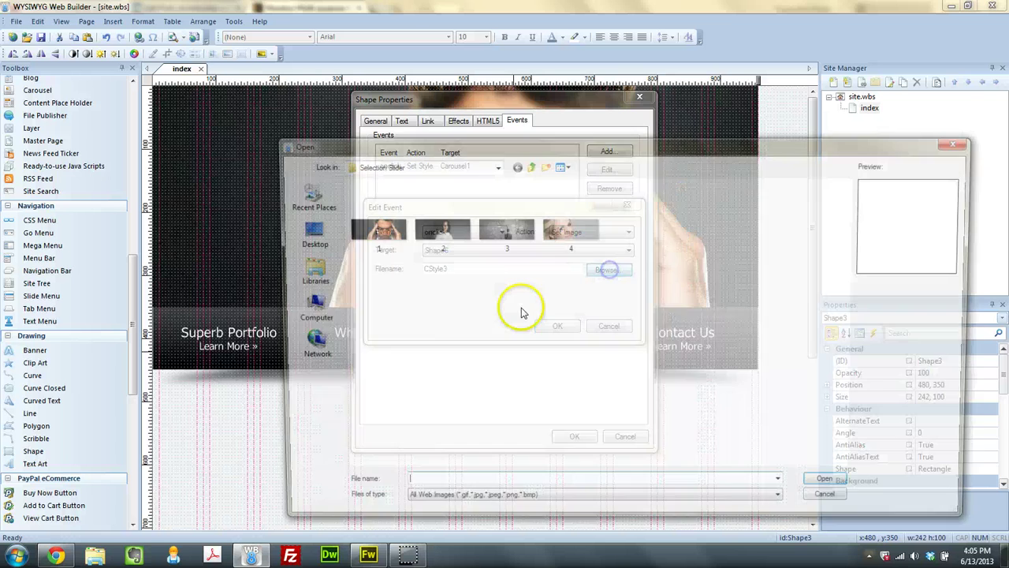
{"action": "double_click", "coordinate": [506, 236]}
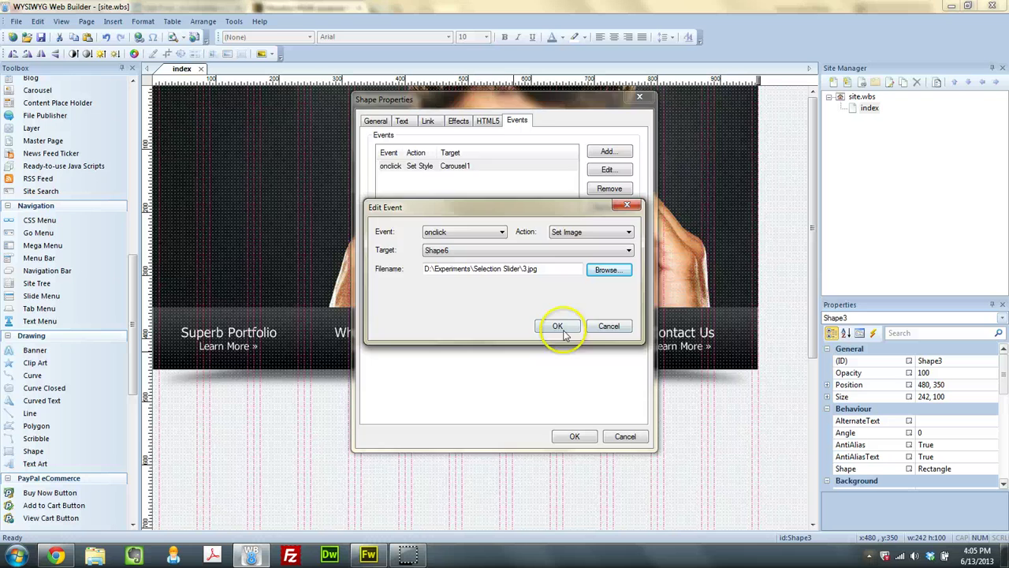
{"action": "left_click", "coordinate": [558, 326]}
{"action": "left_click", "coordinate": [574, 436]}
- Make Contact Us load 4.jpg into Shape6 on click, then preview the page
{"action": "double_click", "coordinate": [653, 338]}
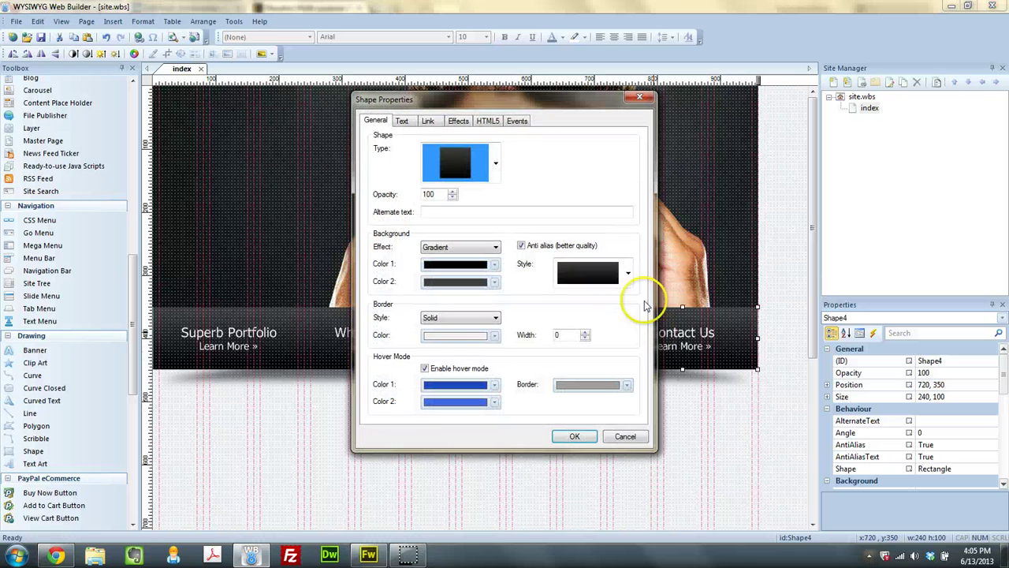
{"action": "left_click", "coordinate": [516, 123]}
{"action": "double_click", "coordinate": [536, 168]}
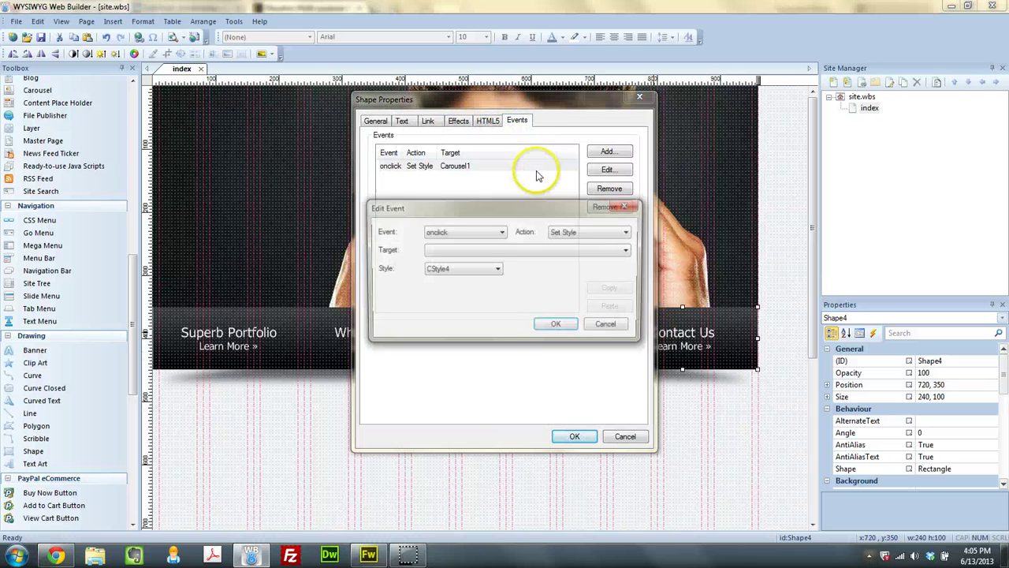
{"action": "left_click", "coordinate": [591, 230]}
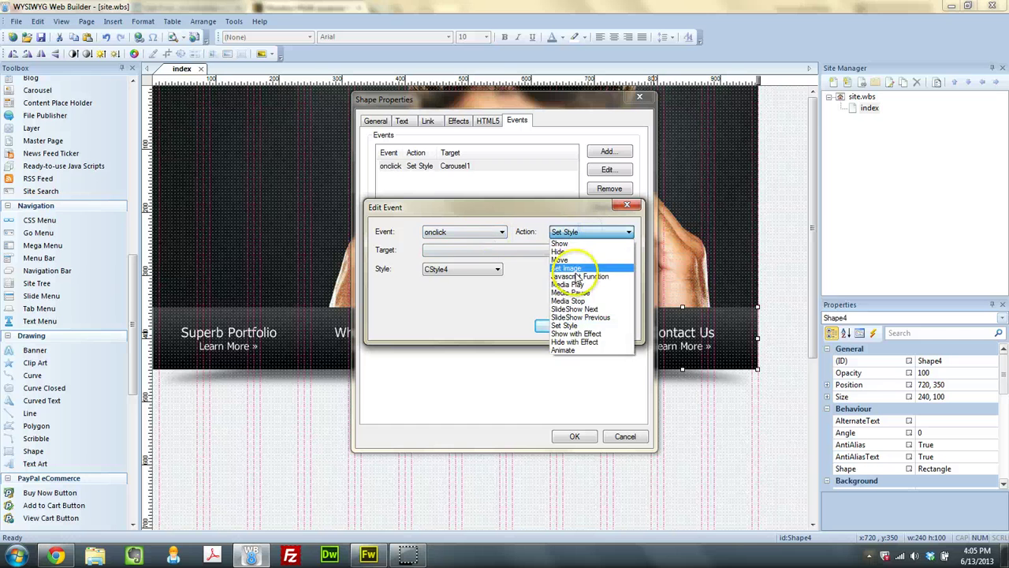
{"action": "left_click", "coordinate": [566, 268]}
{"action": "left_click", "coordinate": [575, 251]}
{"action": "left_click", "coordinate": [489, 300]}
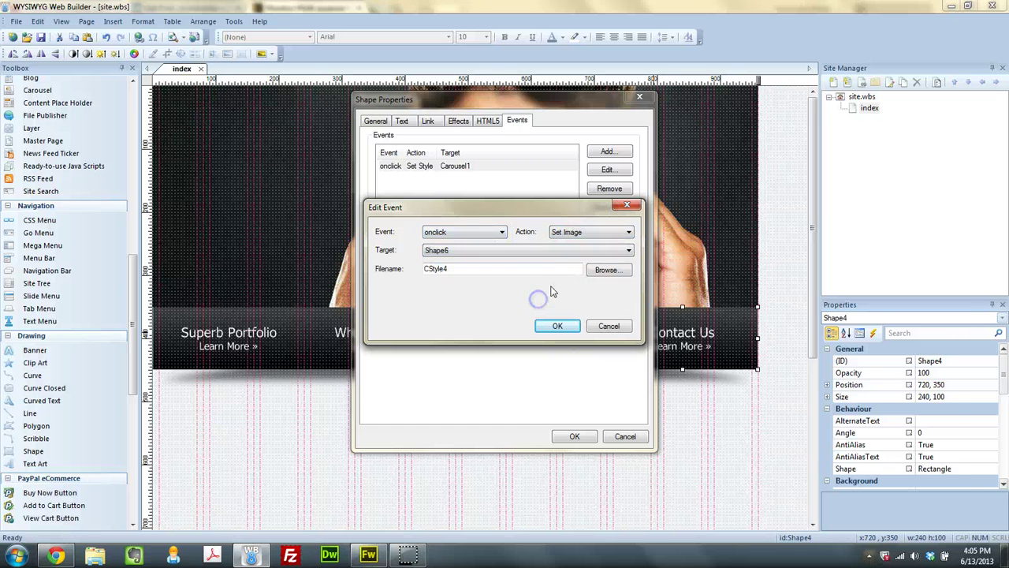
{"action": "left_click", "coordinate": [608, 269]}
{"action": "double_click", "coordinate": [557, 226]}
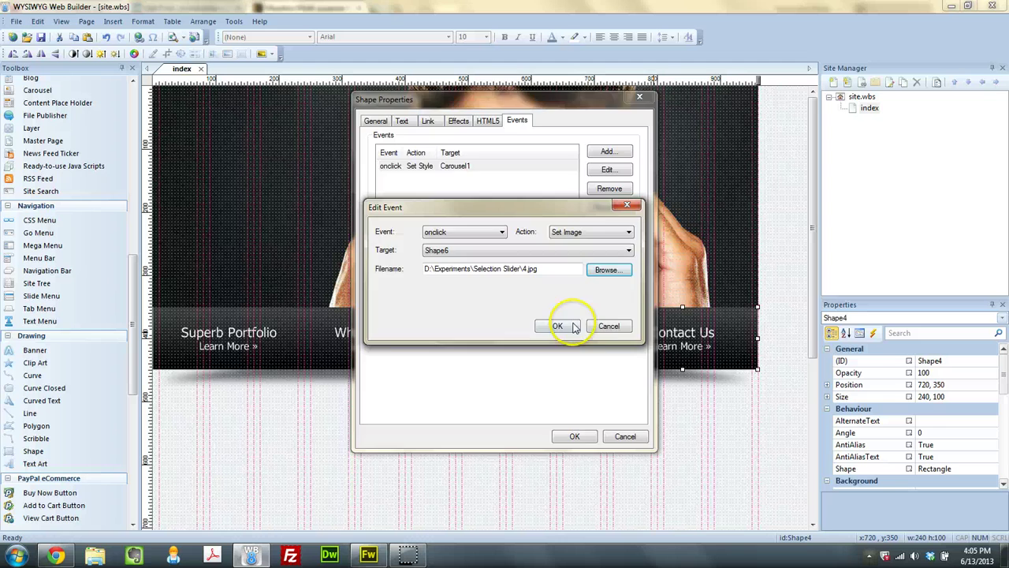
{"action": "left_click", "coordinate": [558, 325]}
{"action": "left_click", "coordinate": [575, 436]}
{"action": "left_click", "coordinate": [604, 465]}
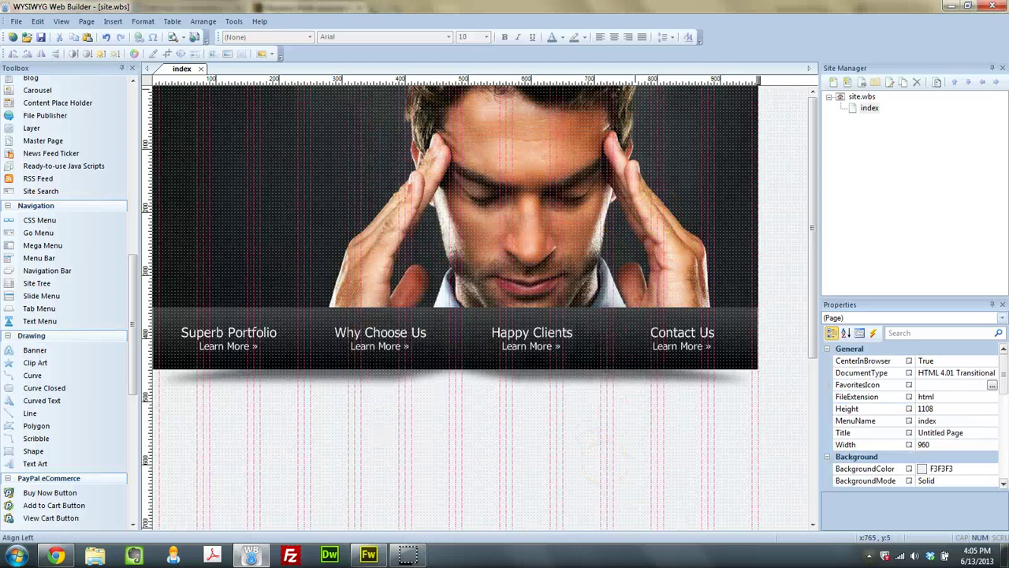
{"action": "left_click", "coordinate": [173, 37]}
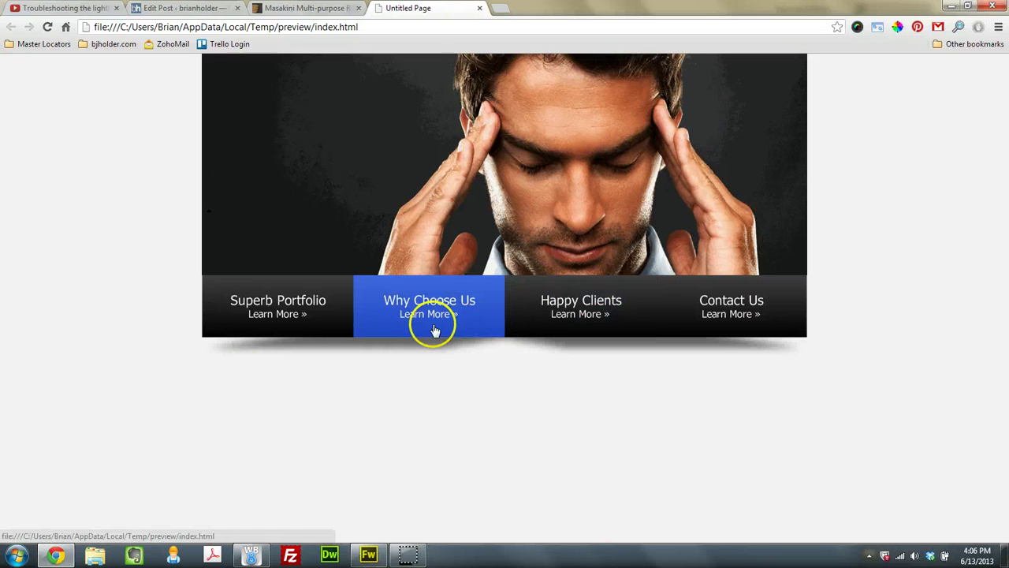
- Test Happy Clients, Contact Us, Superb Portfolio and Happy Clients, confirming each swaps the panel image
{"action": "left_click", "coordinate": [580, 316]}
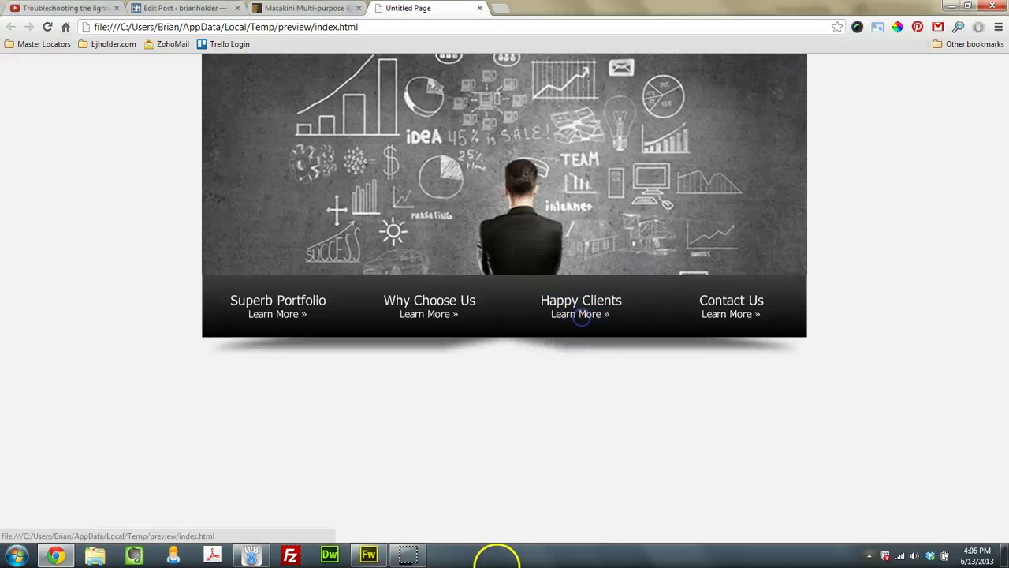
{"action": "left_click", "coordinate": [737, 319]}
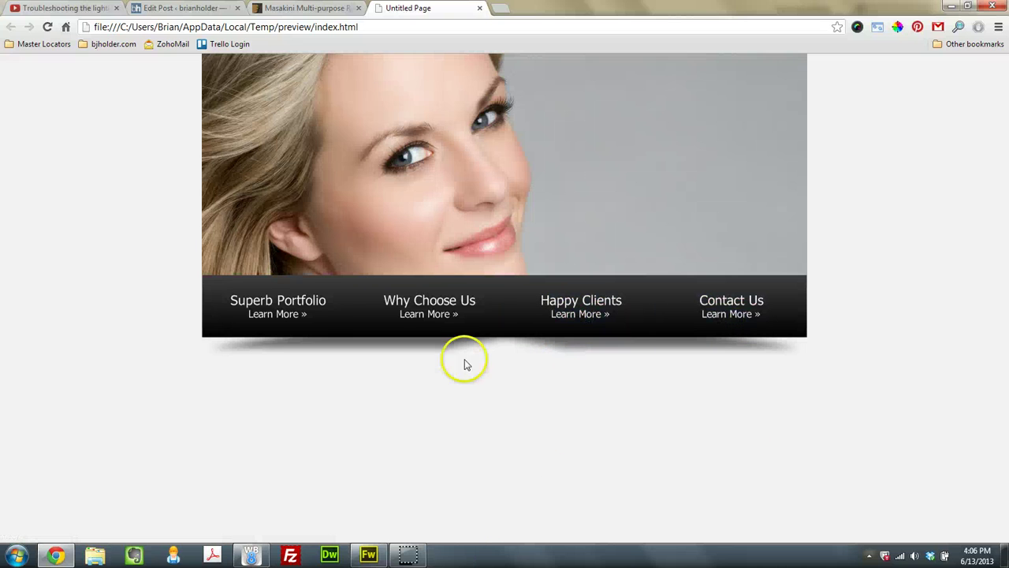
{"action": "left_click", "coordinate": [339, 314]}
{"action": "left_click", "coordinate": [560, 304]}
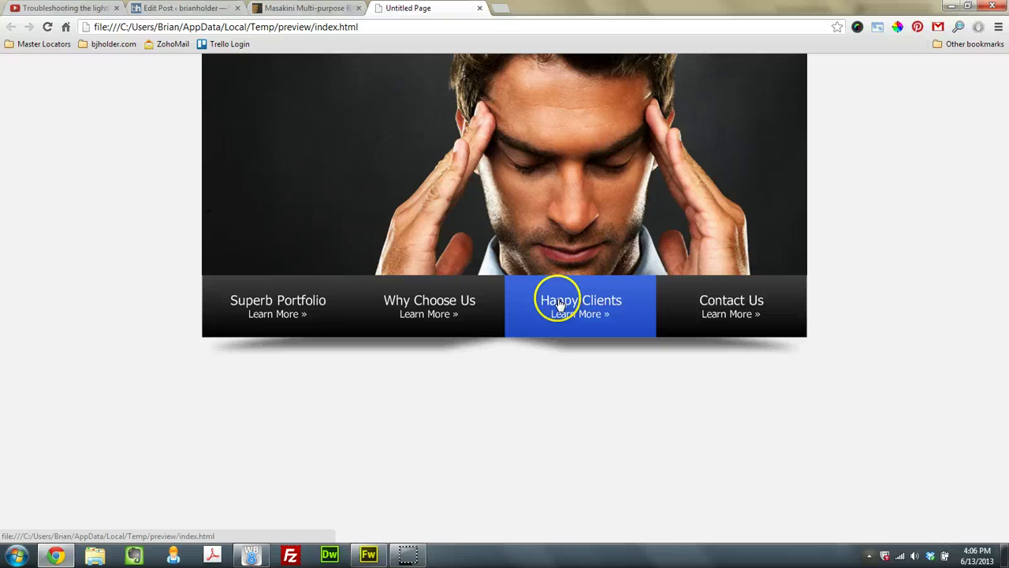
{"action": "left_click", "coordinate": [541, 365]}
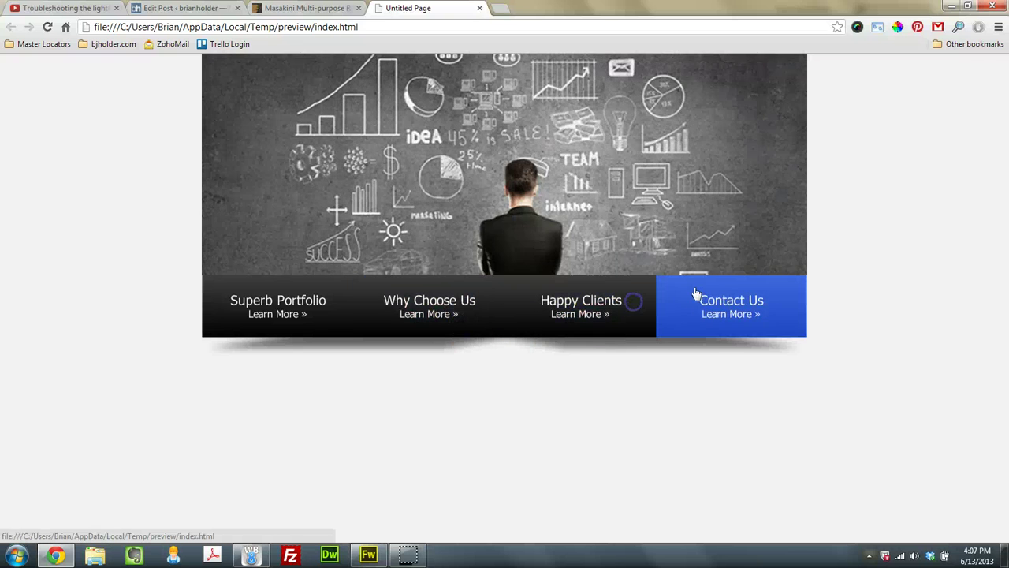
{"action": "left_click", "coordinate": [236, 297]}
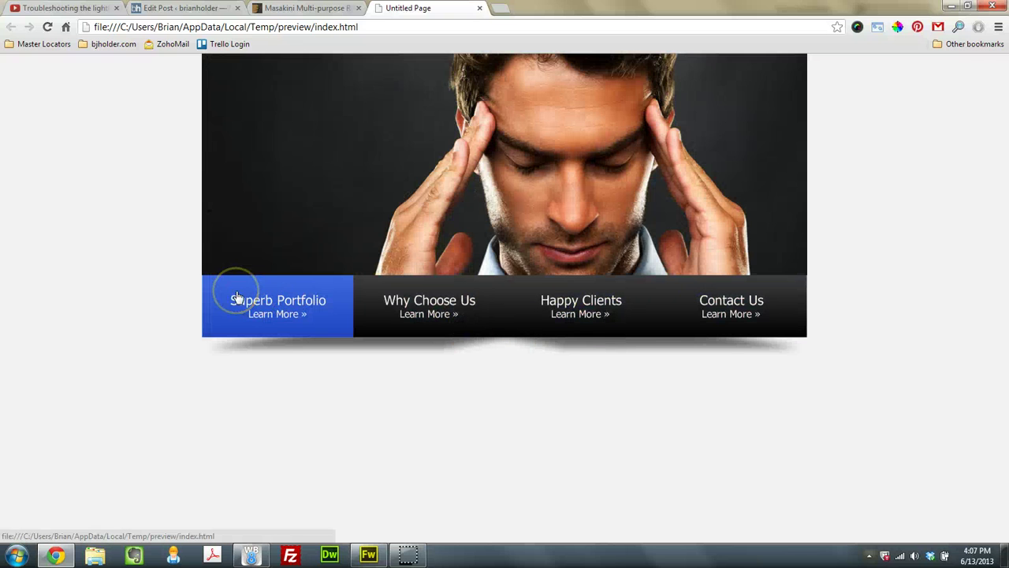
{"action": "left_click", "coordinate": [408, 296]}
{"action": "left_click", "coordinate": [521, 288]}
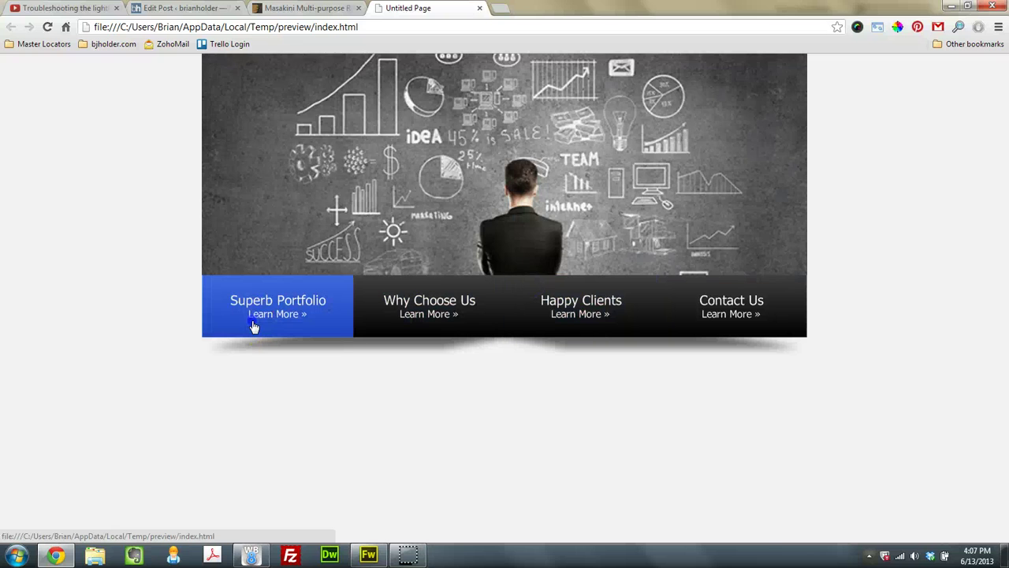